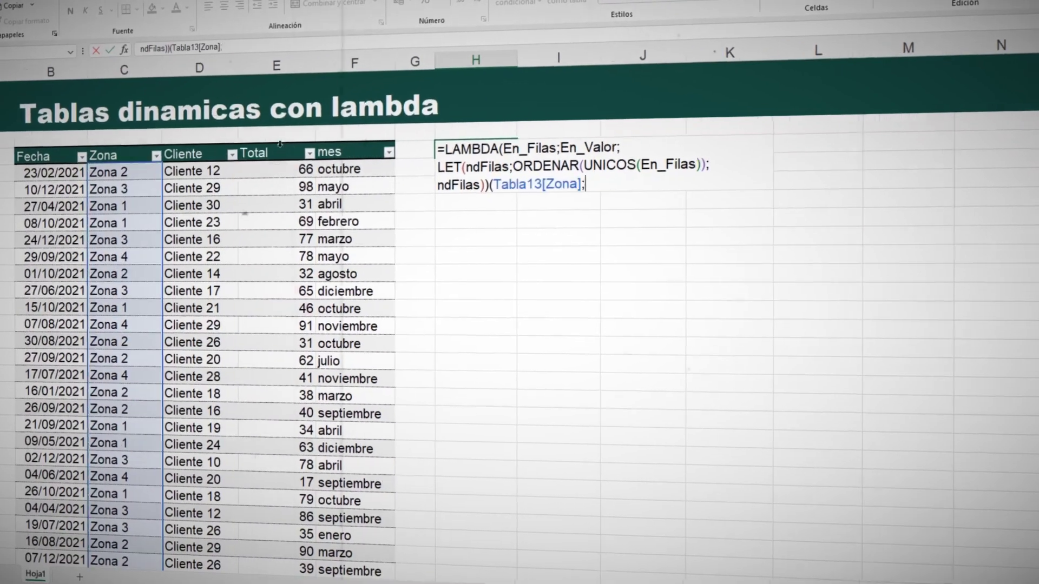
type("En_Filas;ndFilas")
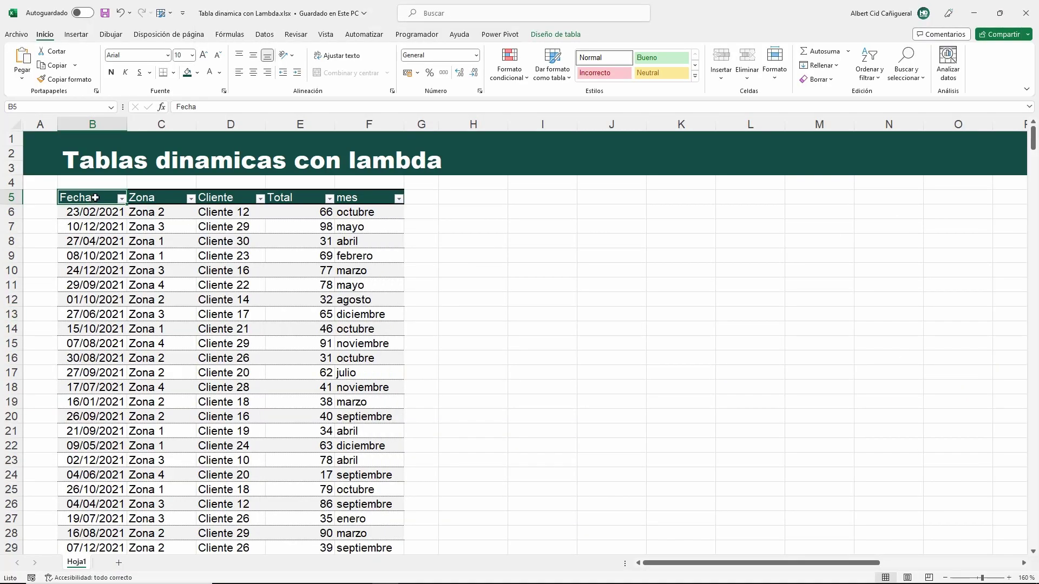
- Examine the source table's Fecha, Zona, Cliente, Total and mes columns, especially Zona and Total
left_click_drag(95, 197, 379, 372)
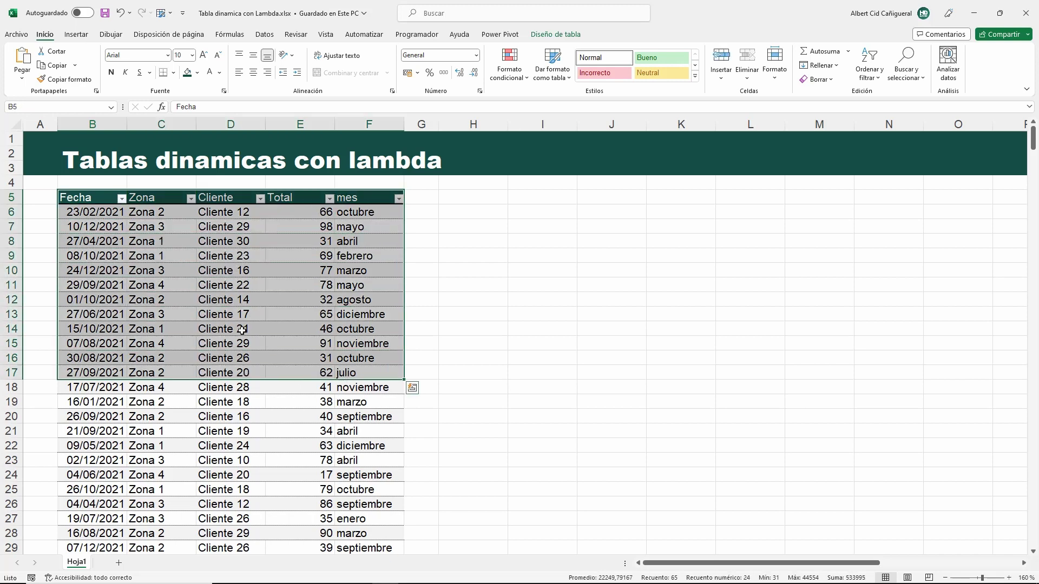
left_click_drag(112, 207, 124, 362)
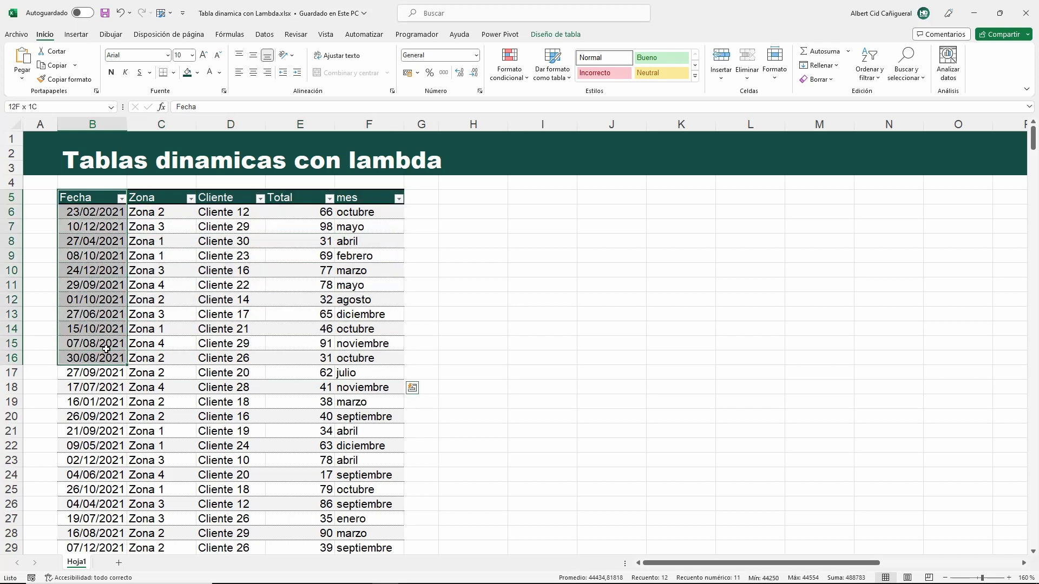
left_click(159, 199)
left_click_drag(159, 199, 162, 373)
left_click_drag(221, 199, 223, 327)
left_click_drag(300, 199, 312, 314)
left_click_drag(368, 199, 368, 342)
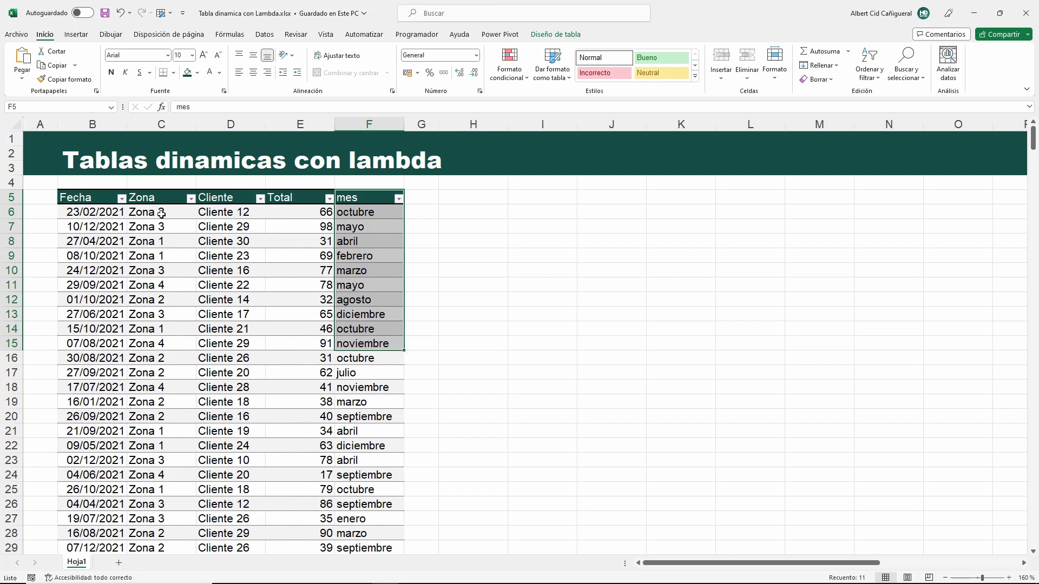
left_click_drag(162, 201, 151, 307)
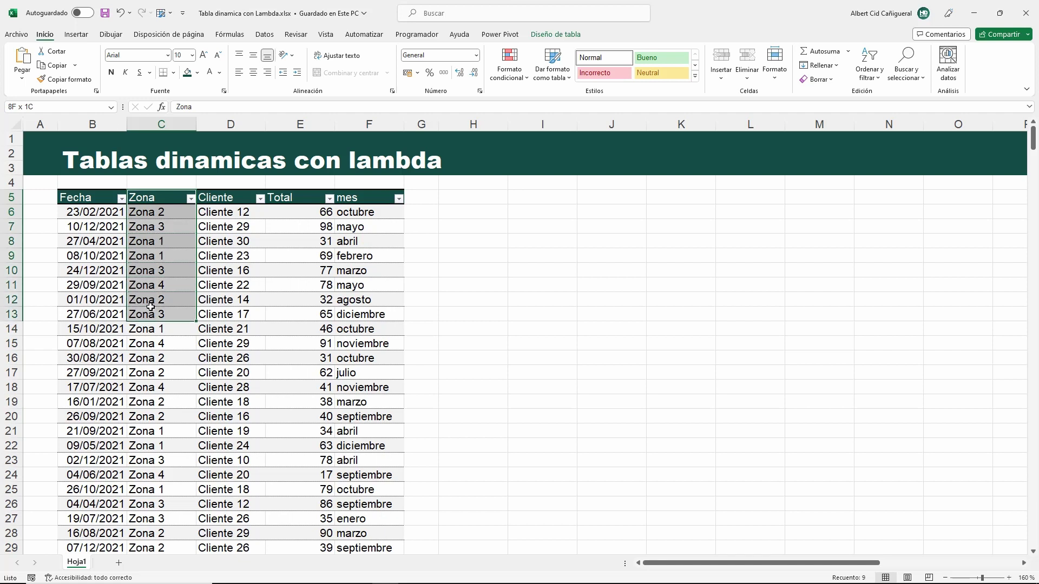
left_click(293, 201)
left_click_drag(292, 201, 274, 316)
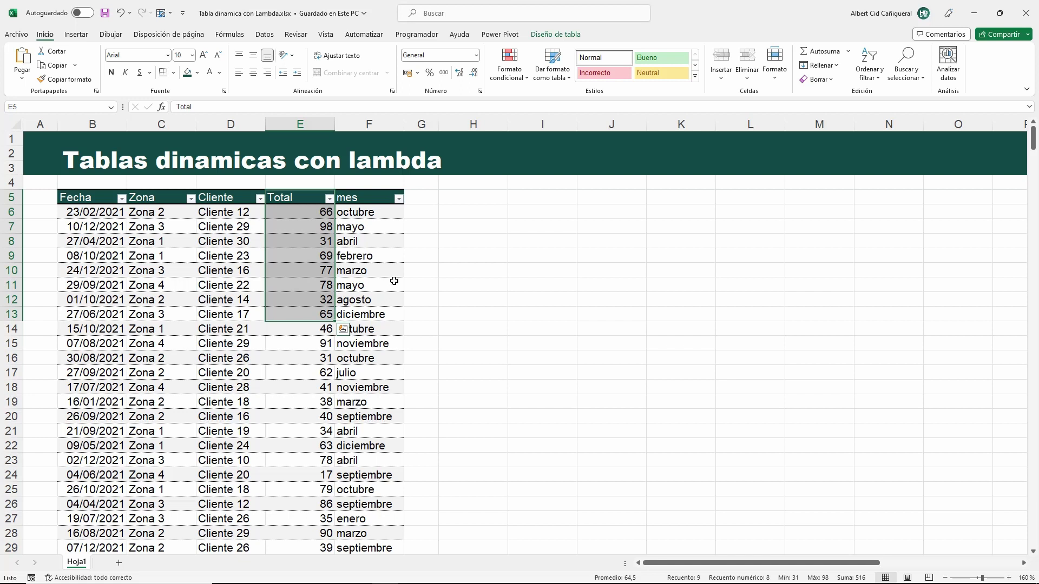
- Begin a LAMBDA formula in cell H5 with the parameters En_Filas and En_Valor
left_click(467, 201)
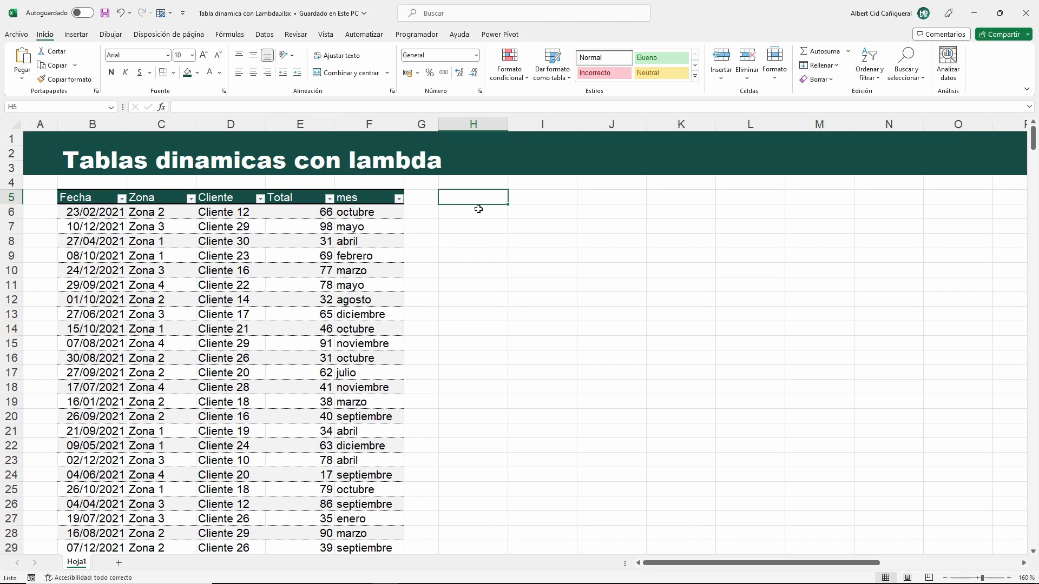
type("=")
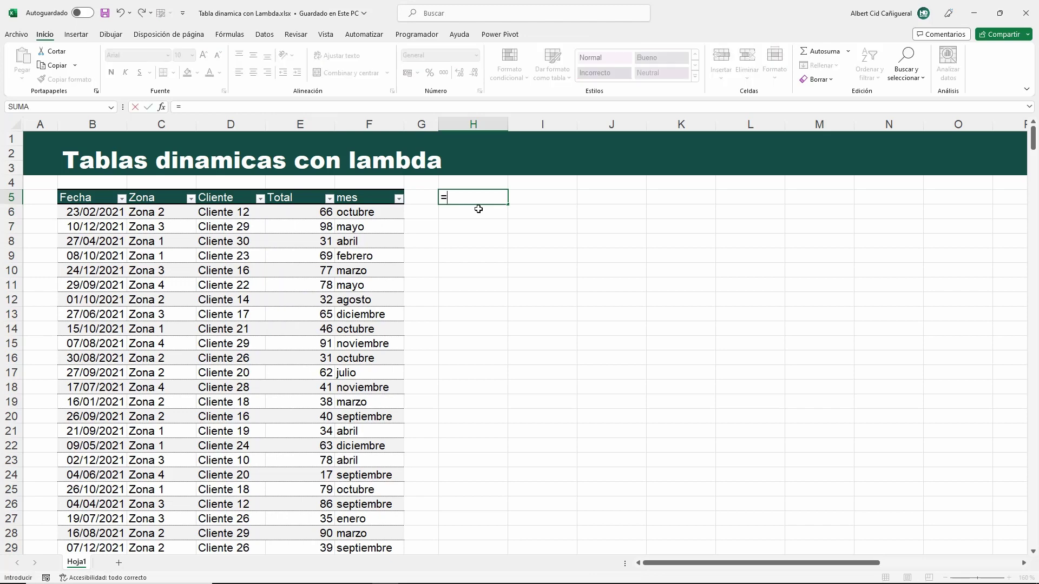
type("la")
key("Tab")
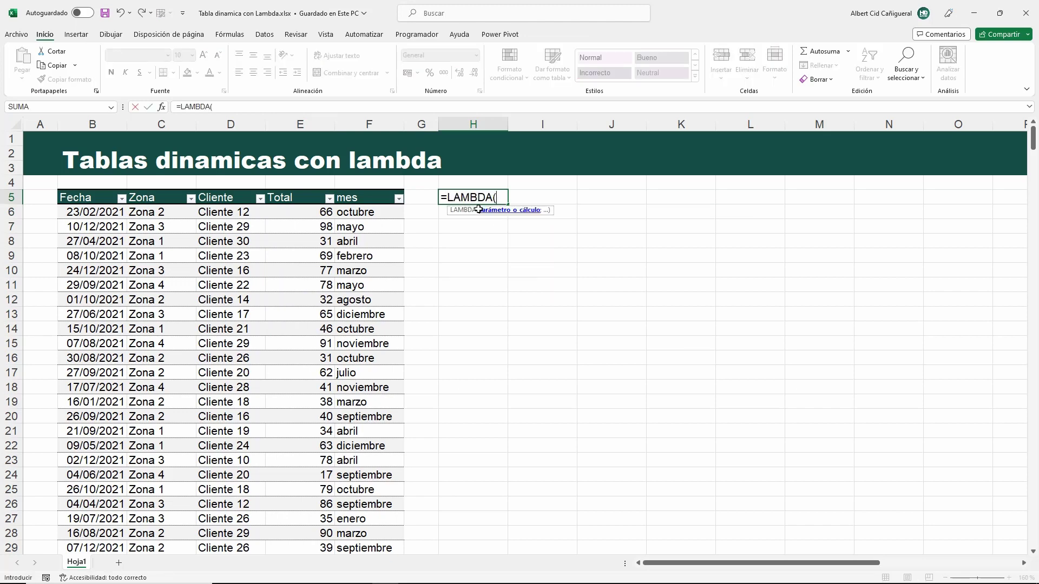
left_click_drag(550, 211, 583, 258)
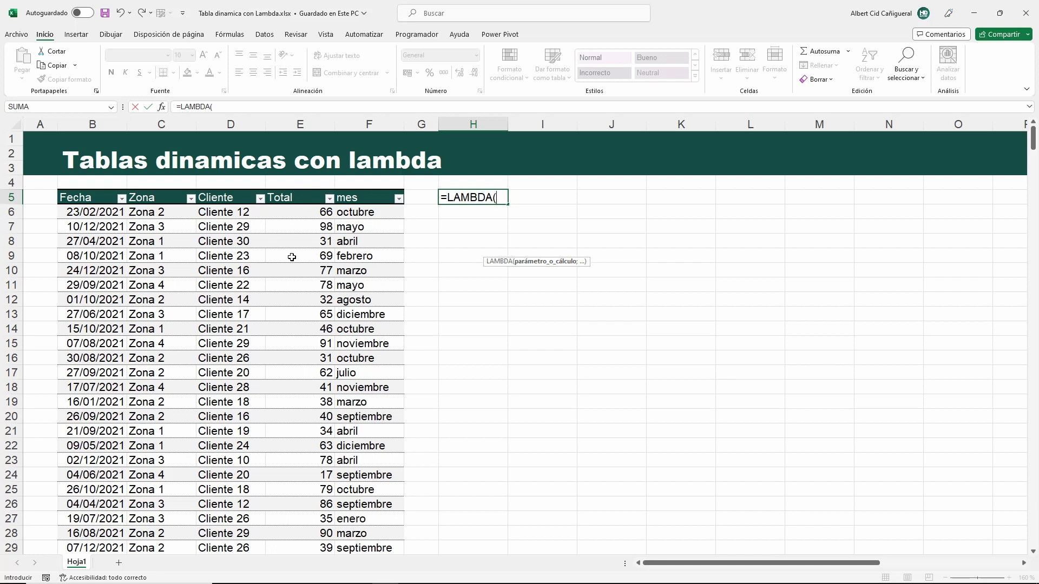
type("En_Filas;En")
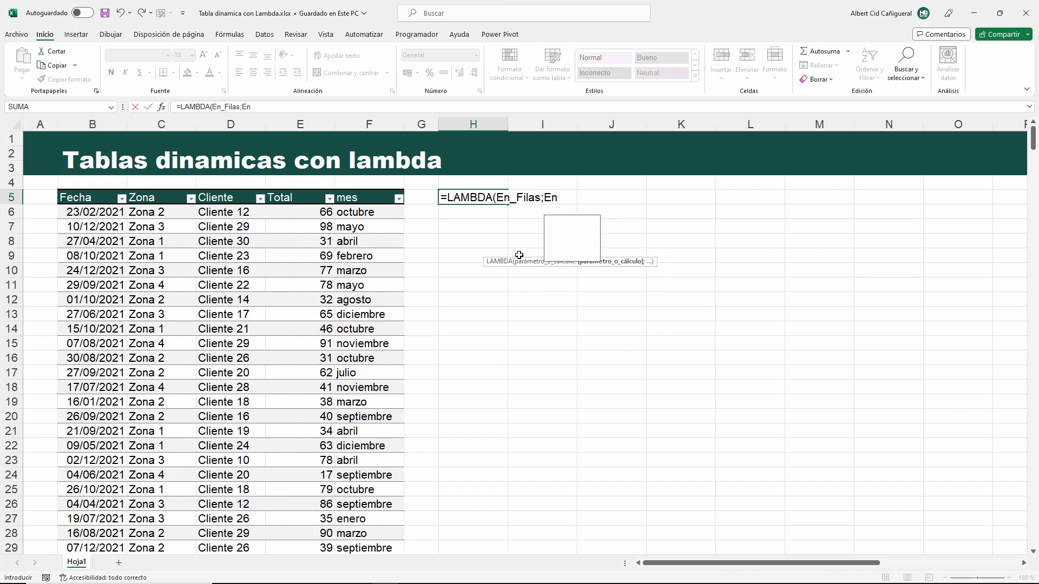
type("_Valo")
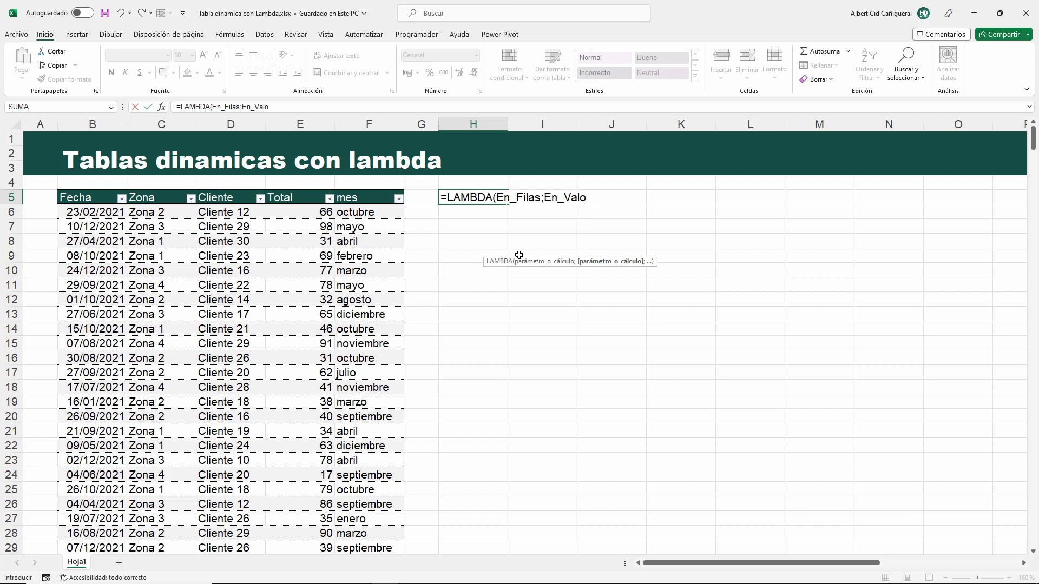
type("r;")
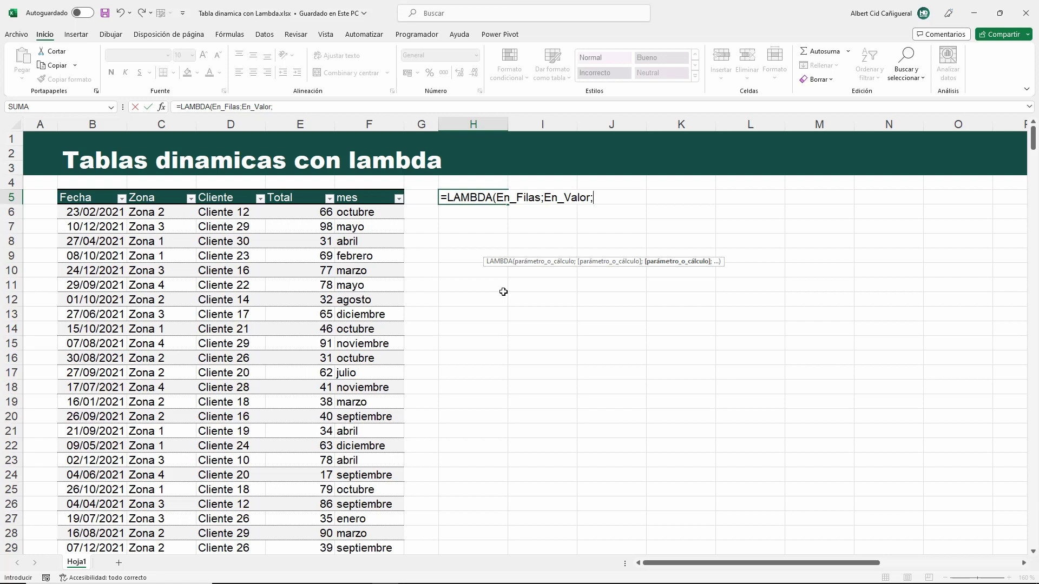
- Open a LET function on a new line of the formula, with ndFilas as its first name
key("alt+Return")
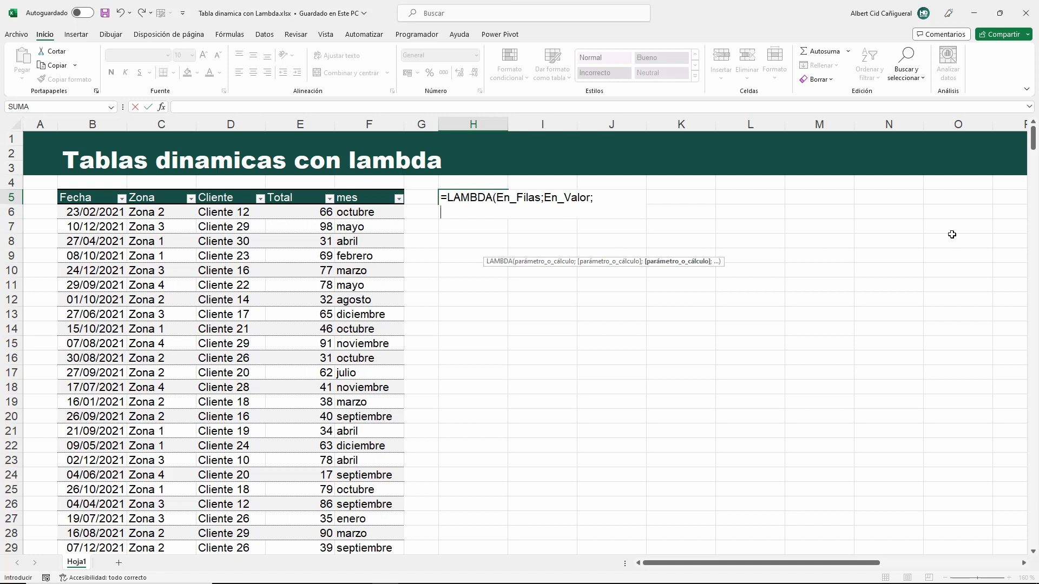
type("l")
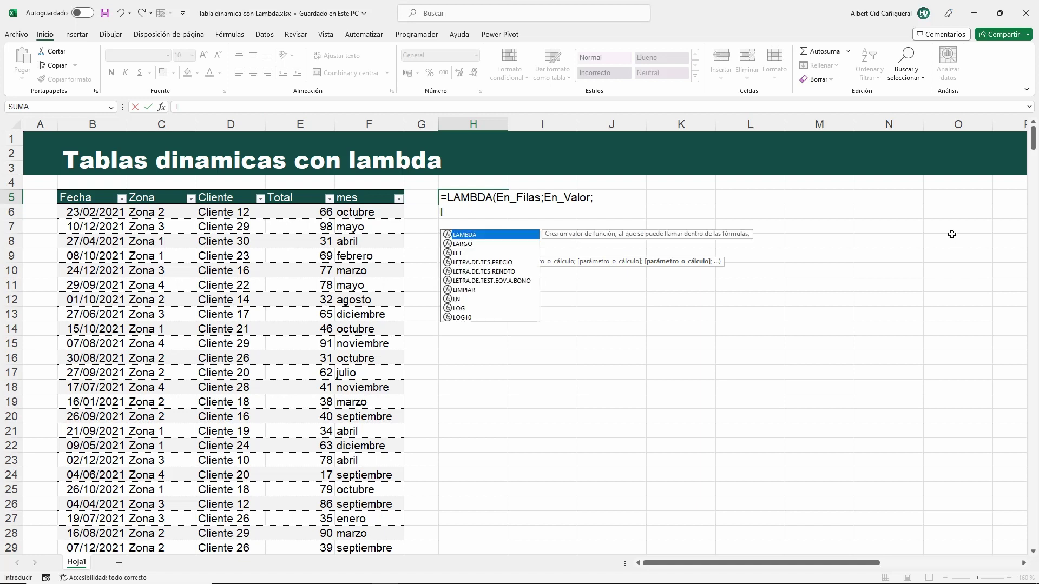
type("et")
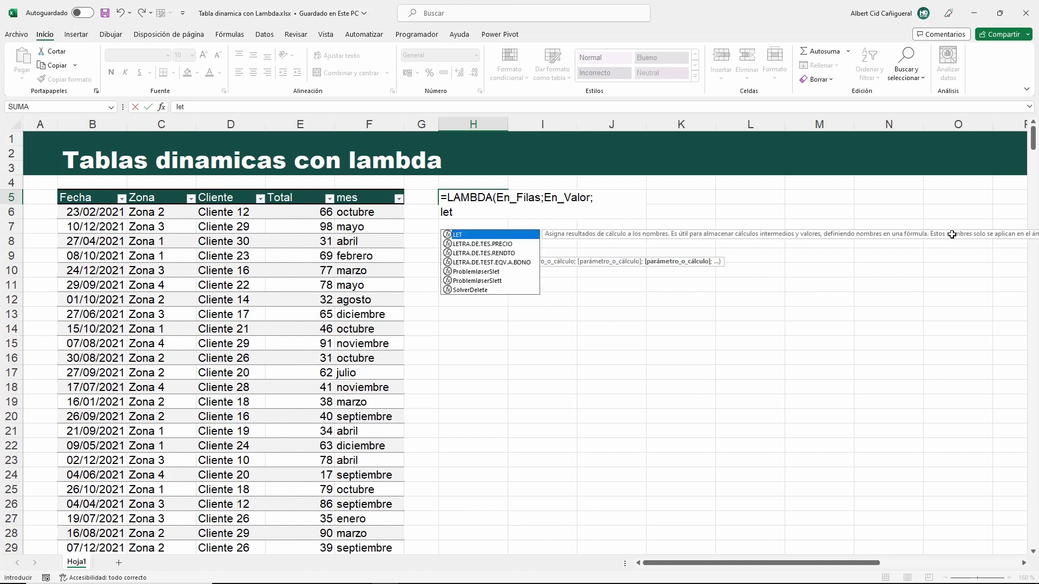
key("Tab")
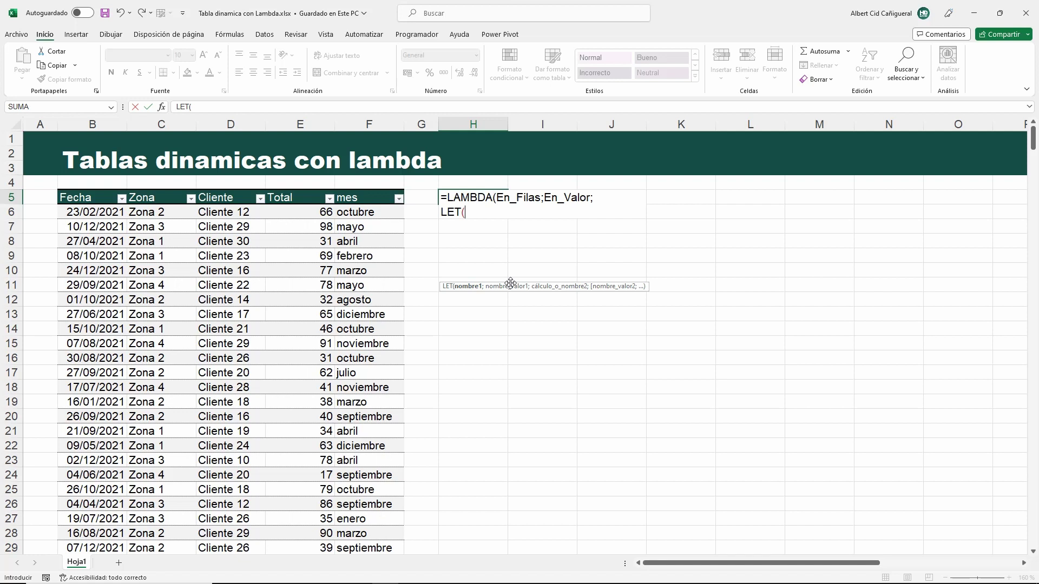
type("ndFilas;")
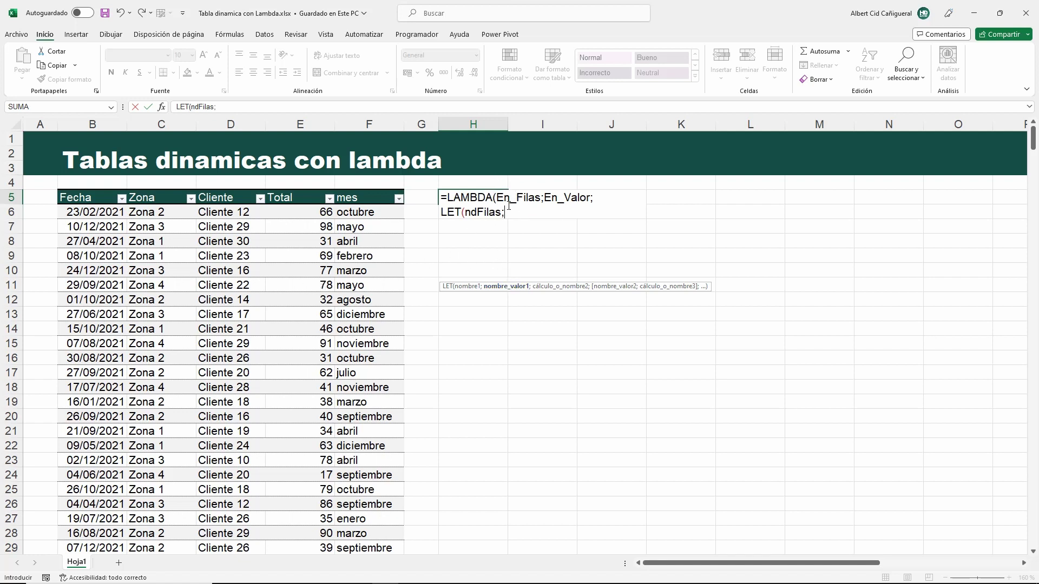
- Assign UNICOS(En_Filas) as the value of ndFilas
type("u")
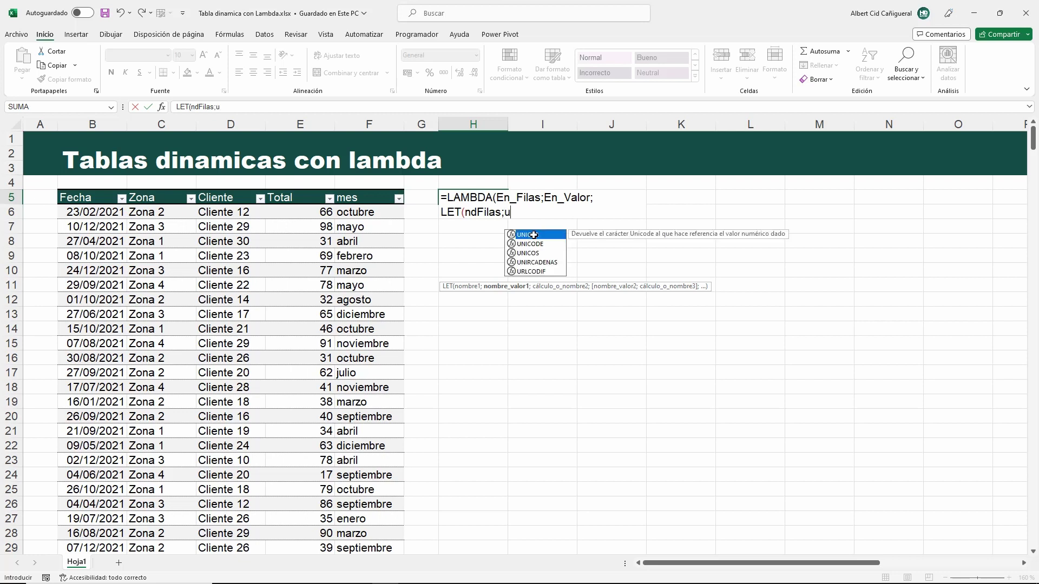
type("n")
key("Down")
key("Down")
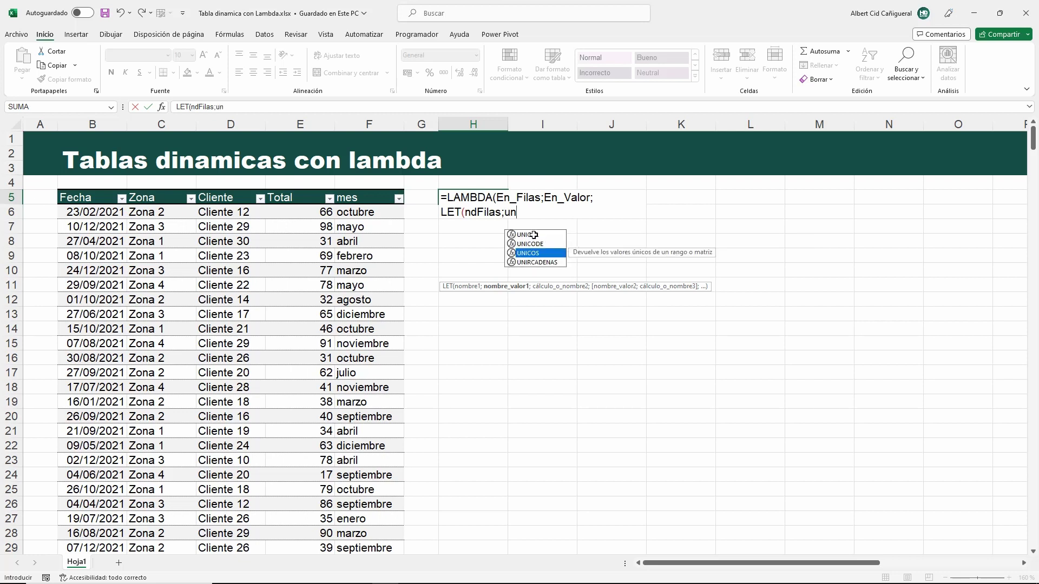
key("Tab")
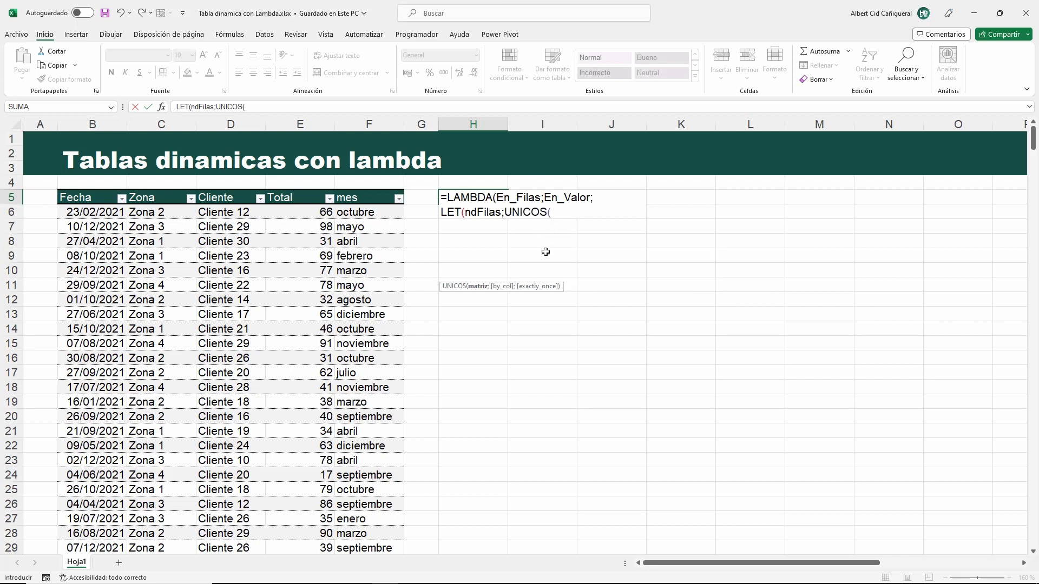
type("en")
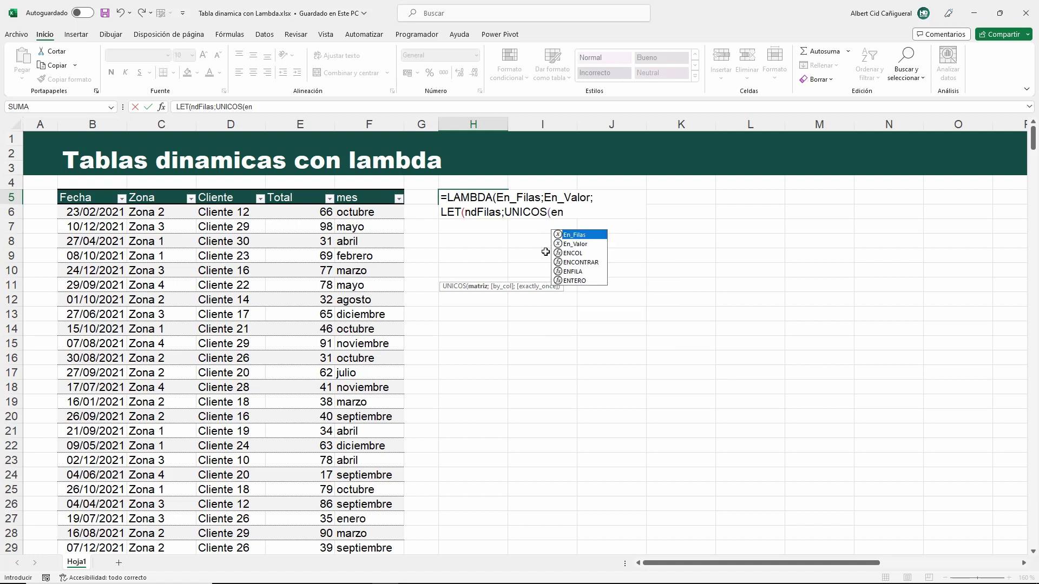
key("Tab")
type(")")
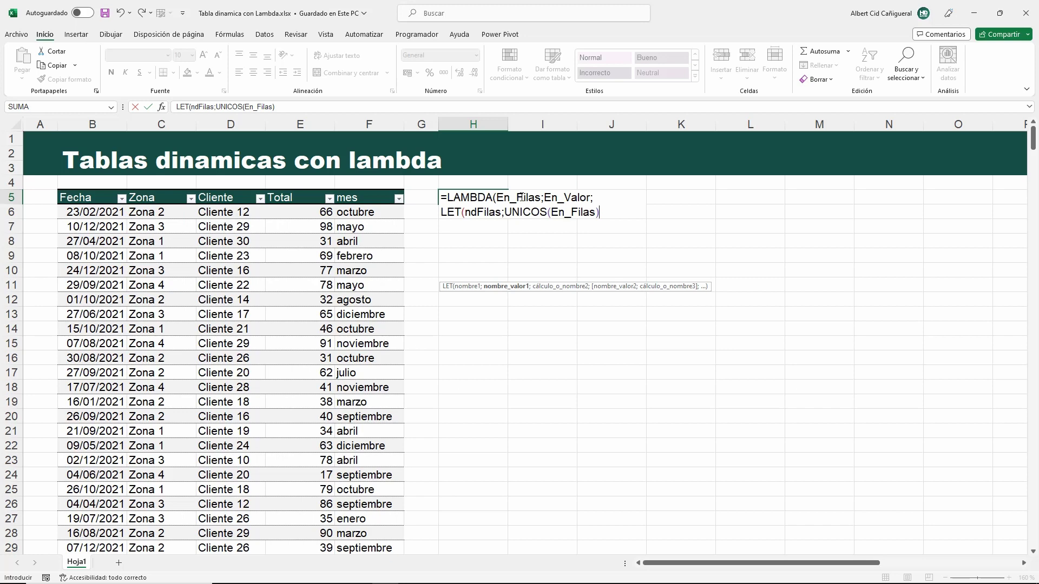
- Wrap the UNICOS(En_Filas) expression in ORDENAR and end the argument with a semicolon
left_click(504, 214)
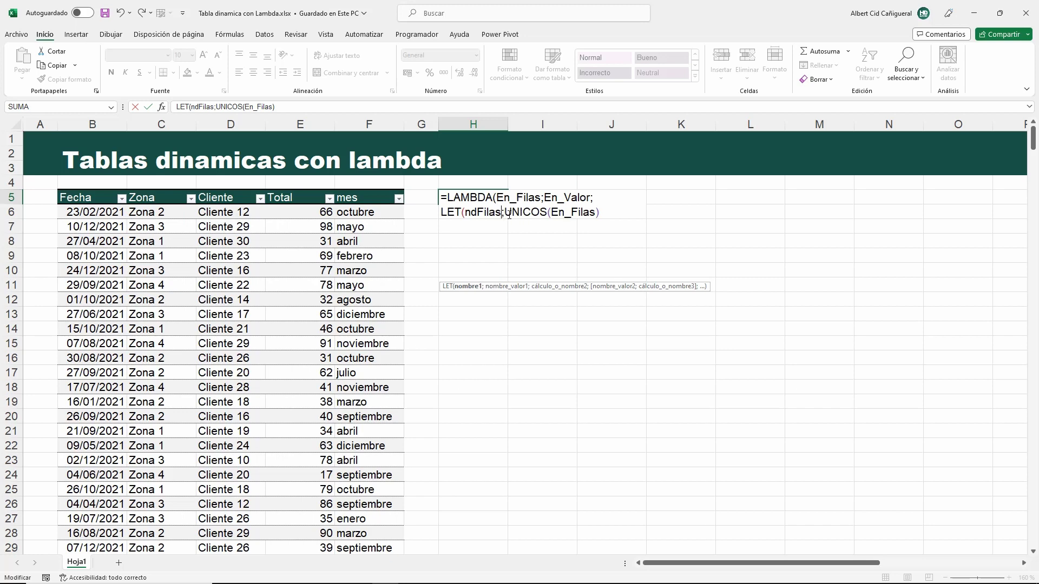
type("or")
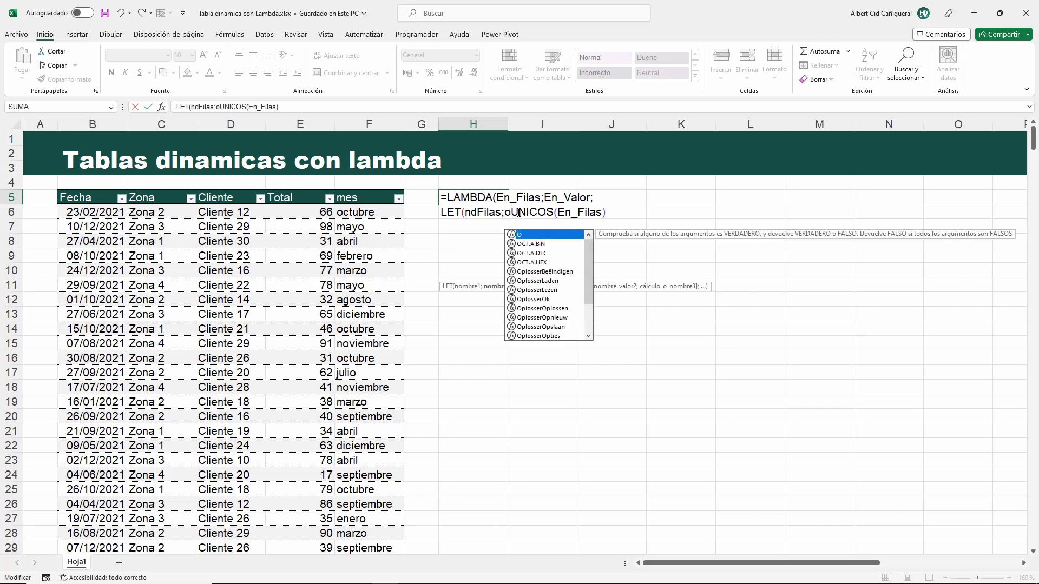
key("Tab")
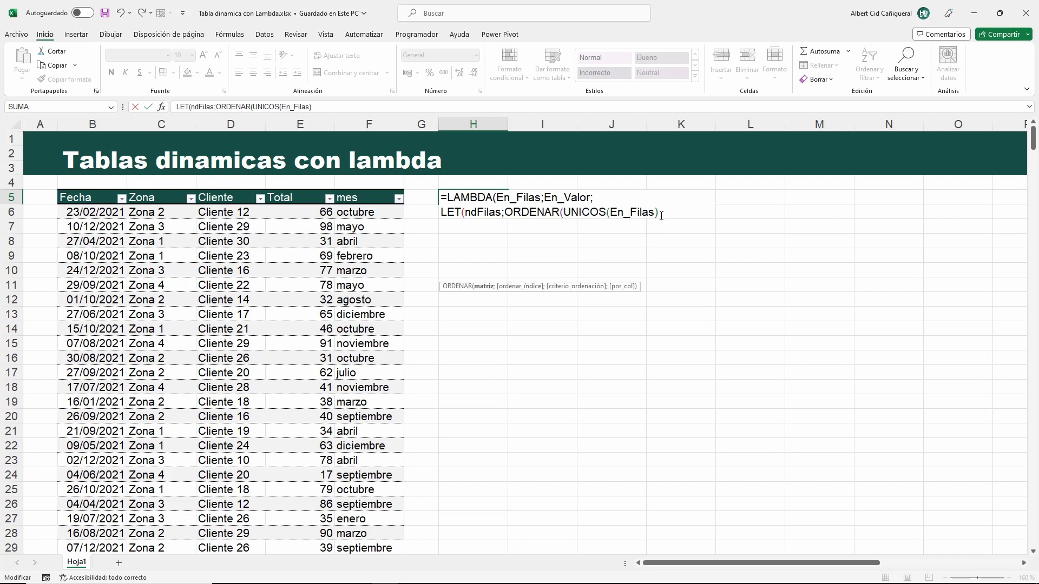
type(")")
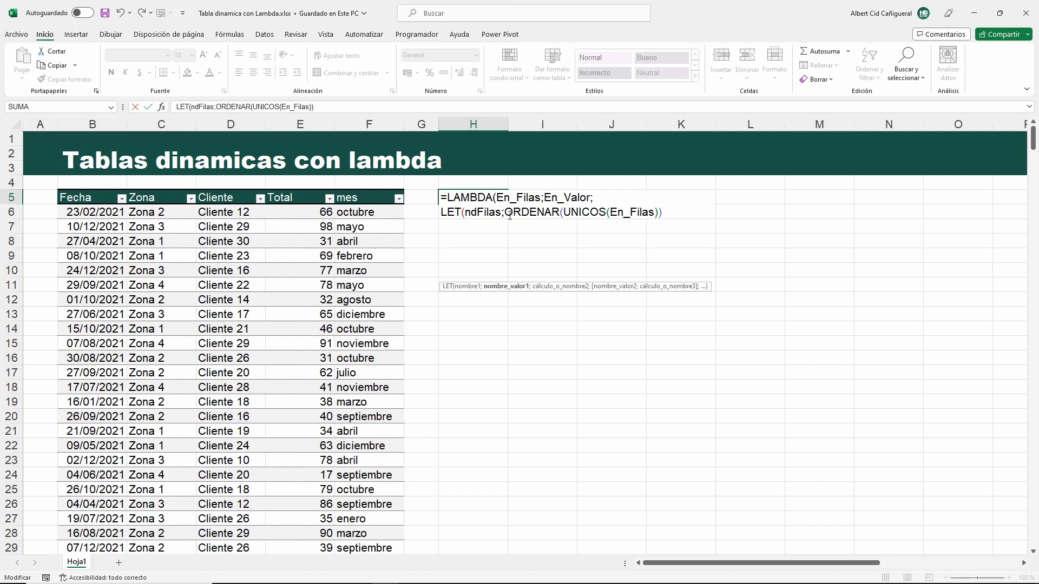
type(";")
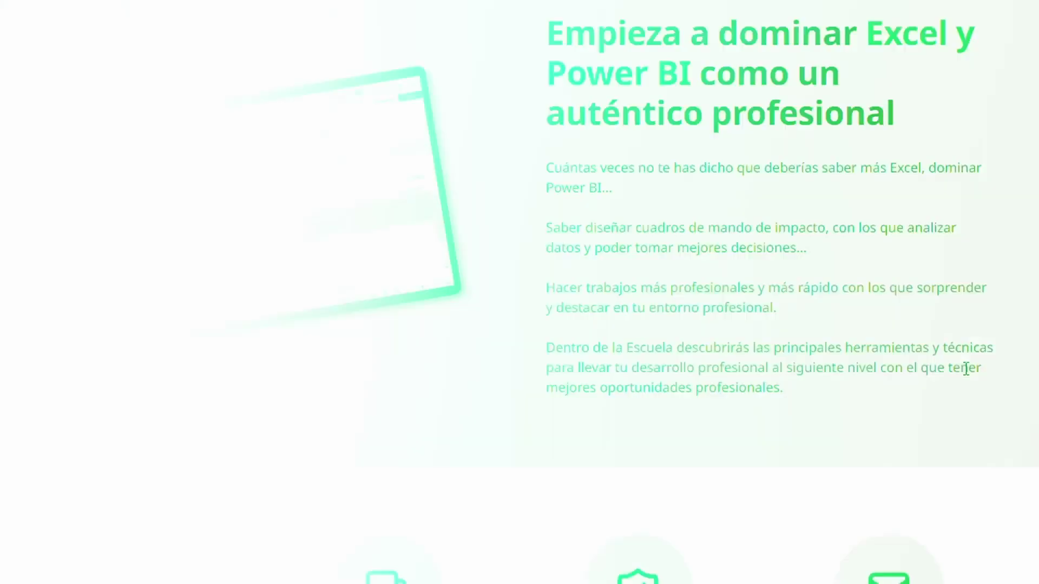
scroll(958, 368, "down", 3)
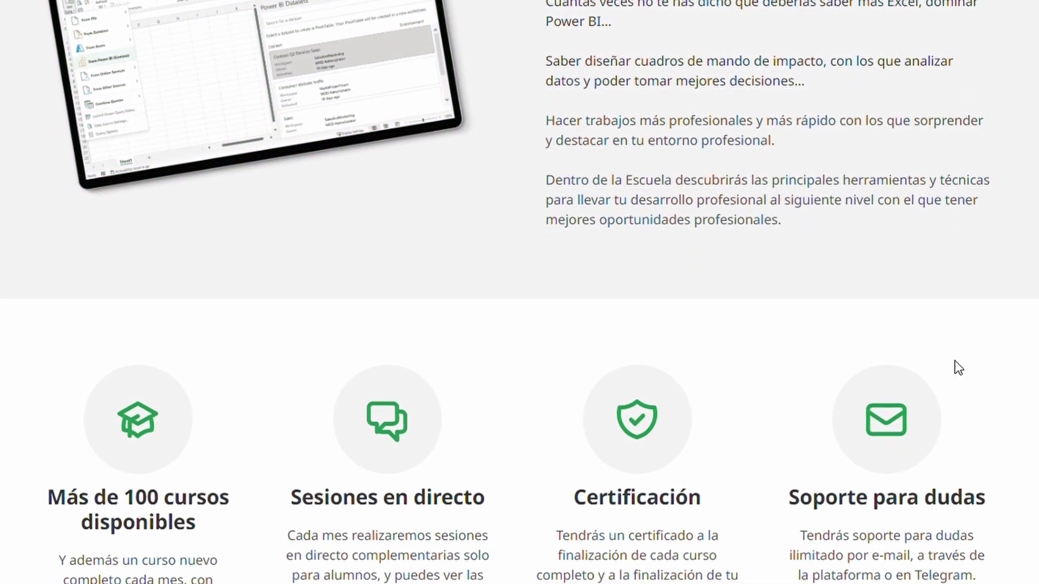
scroll(954, 361, "down", 3)
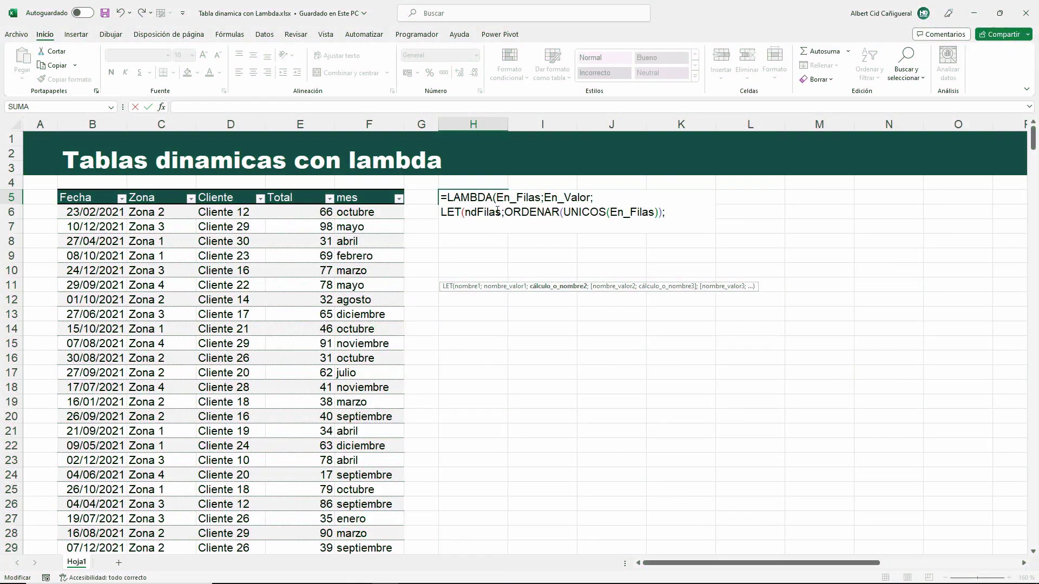
- Finish the LET by returning ndFilas and call the LAMBDA with the arguments Tabla13[Zona] and Tabla13[Total]
type("nd")
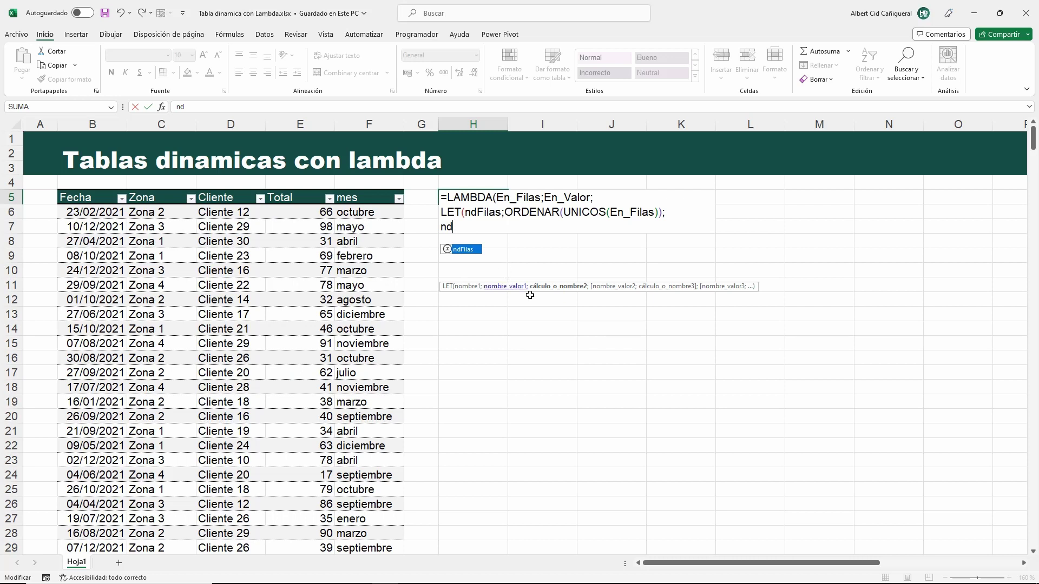
key("Tab")
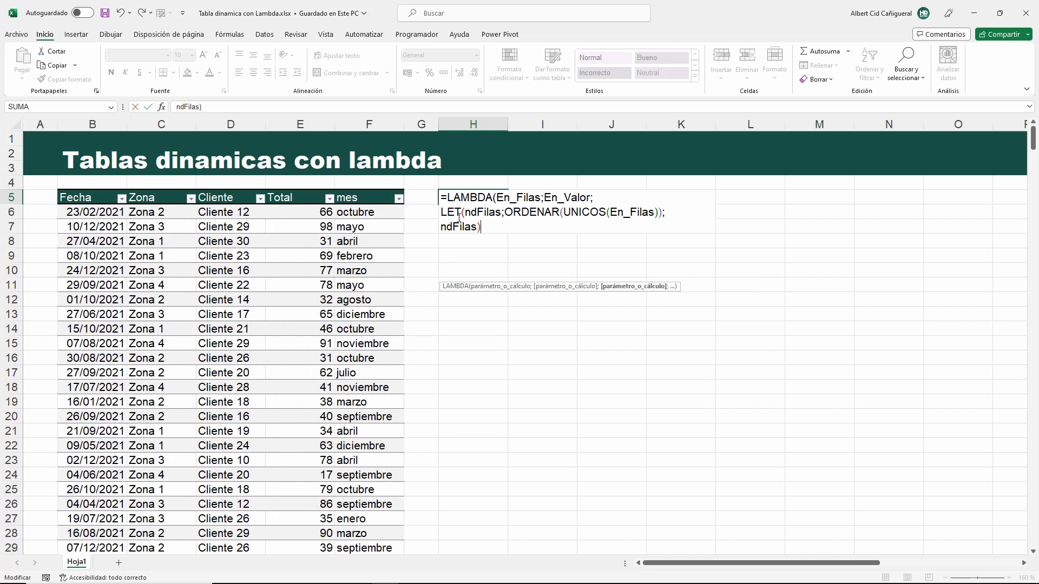
type(")(")
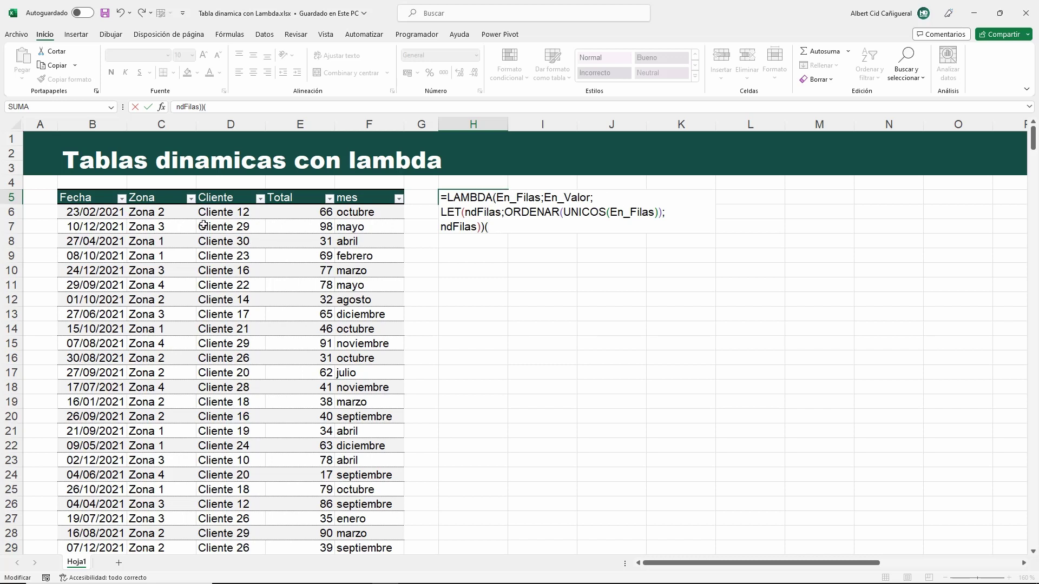
left_click(174, 193)
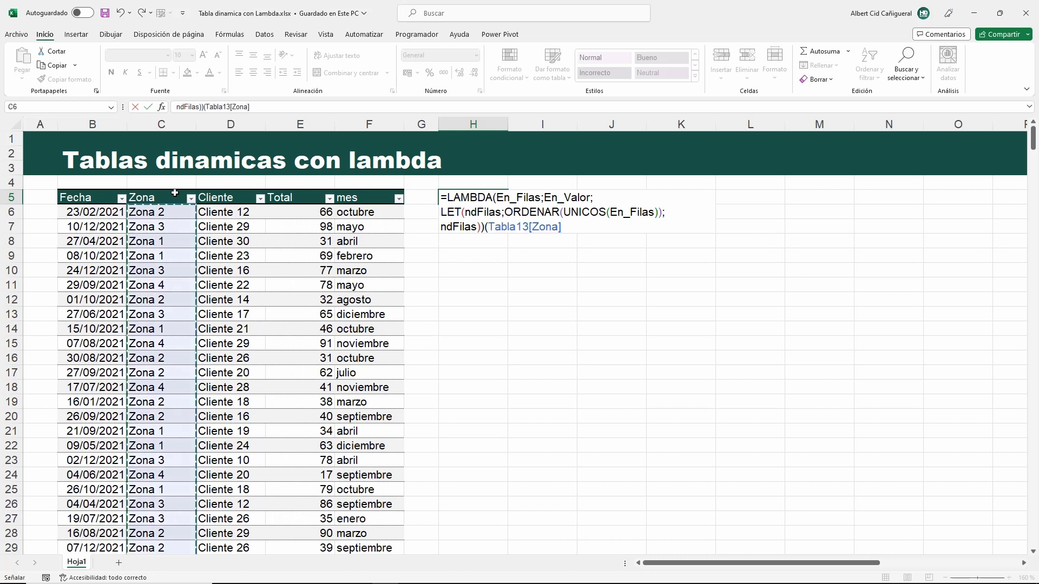
type(";")
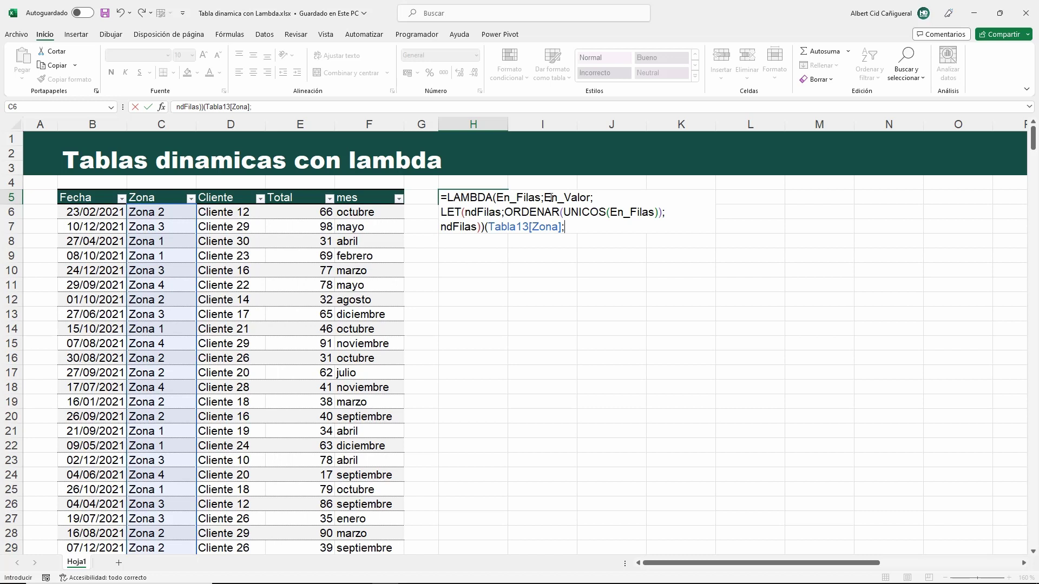
left_click(302, 191)
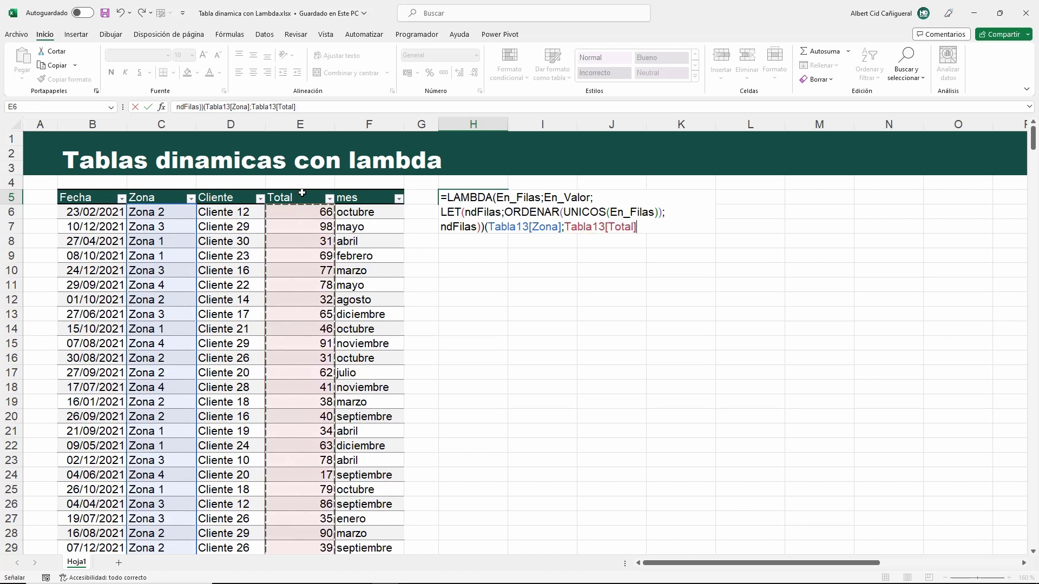
type(")")
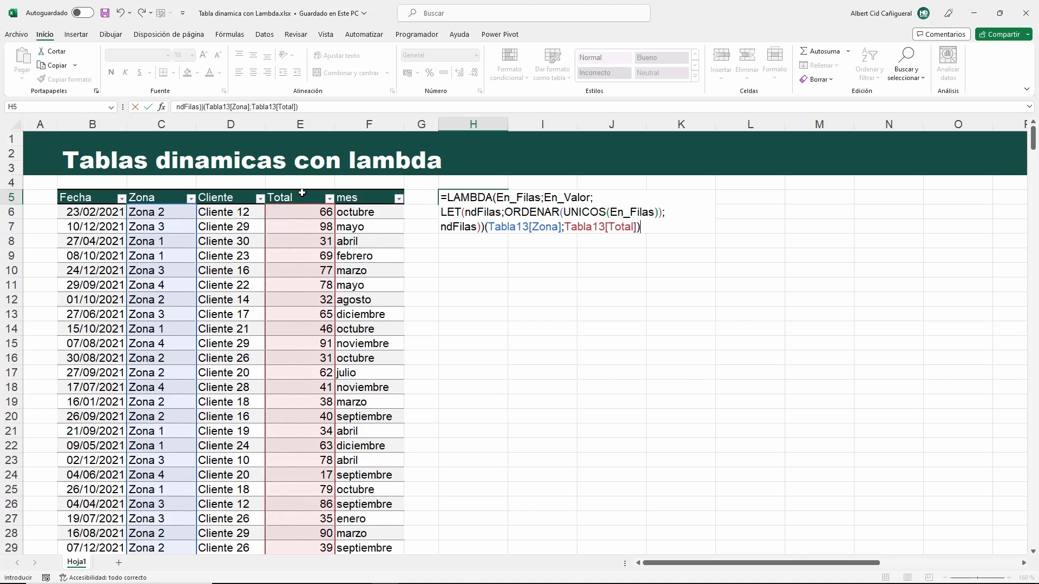
key("Return")
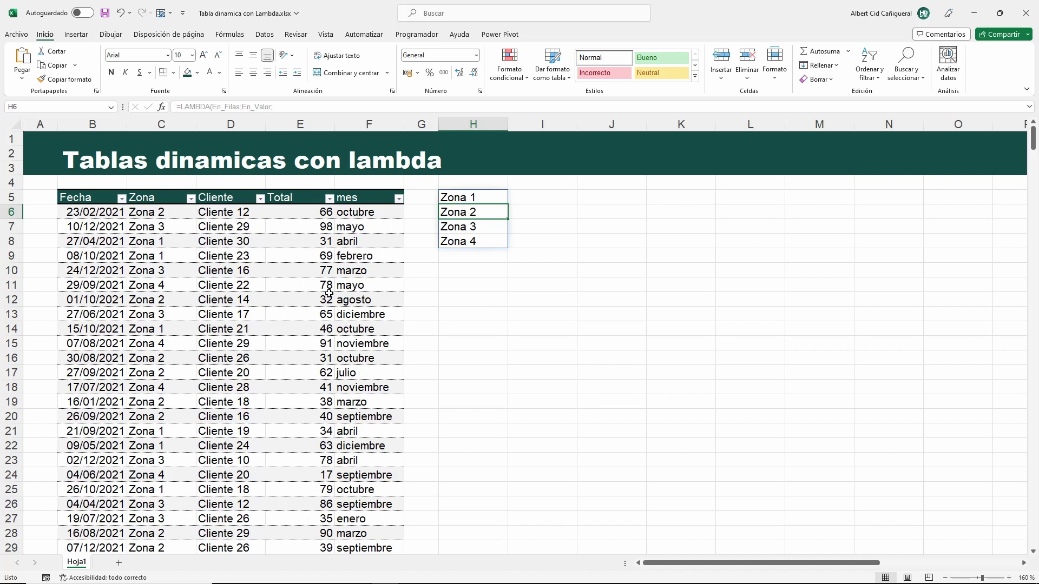
- Reopen the formula in H5, copy its argument list (Tabla13[Zona];Tabla13[Total]) and clear the whole last line of the formula
left_click(468, 196)
key("F2")
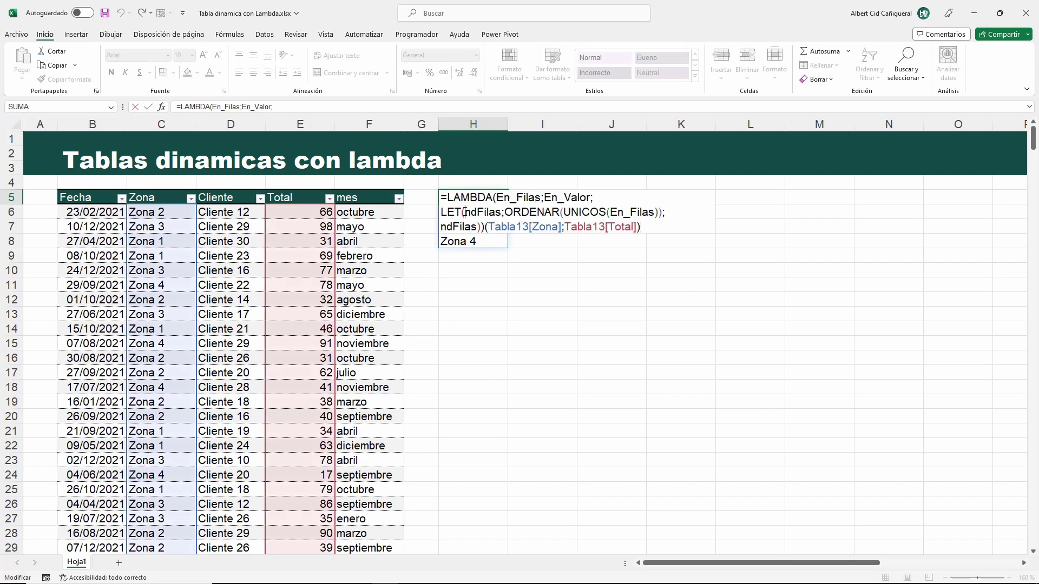
left_click(631, 203)
left_click_drag(661, 211, 464, 211)
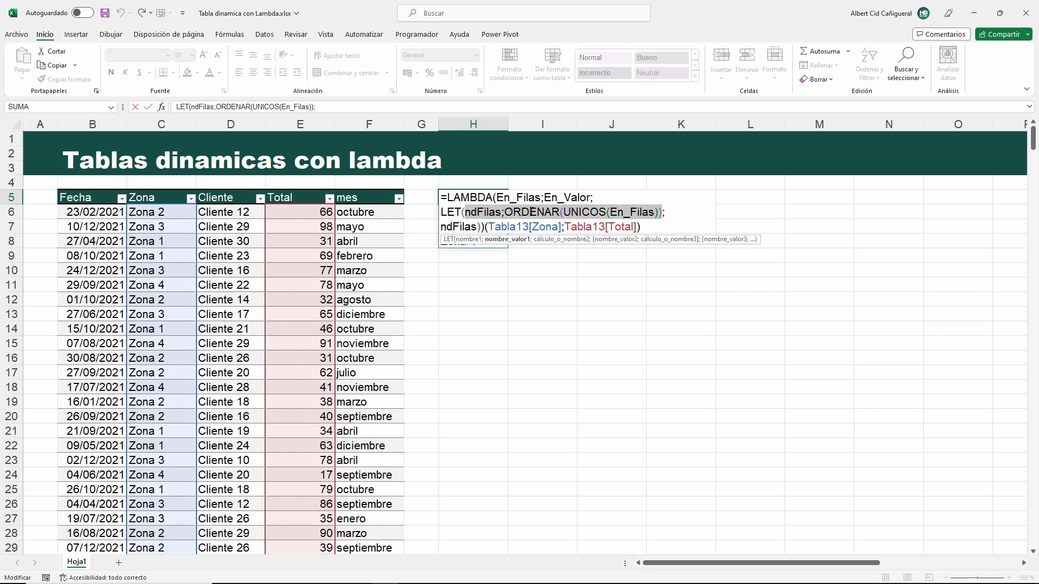
left_click_drag(639, 227, 484, 226)
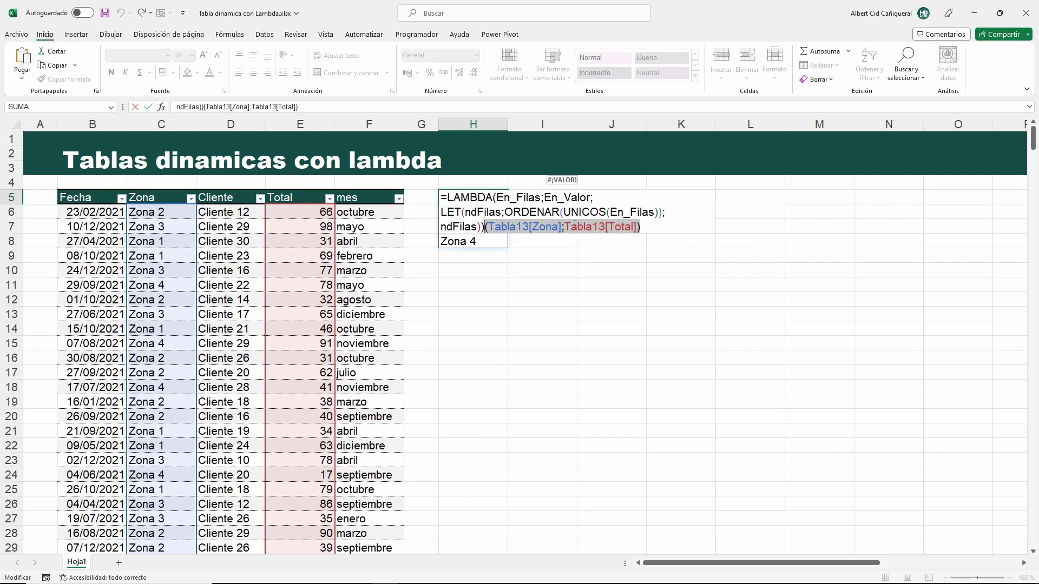
key("BackSpace")
key("BackSpace")
key("BackSpace")
key("BackSpace")
key("BackSpace")
key("BackSpace")
key("BackSpace")
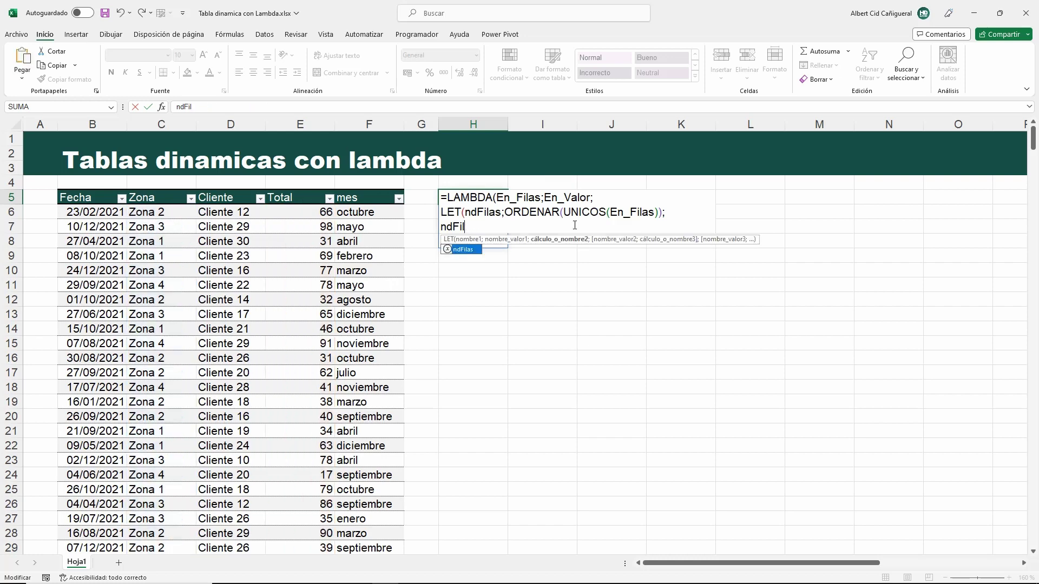
key("BackSpace")
key("BackSpace")
key("BackSpace")
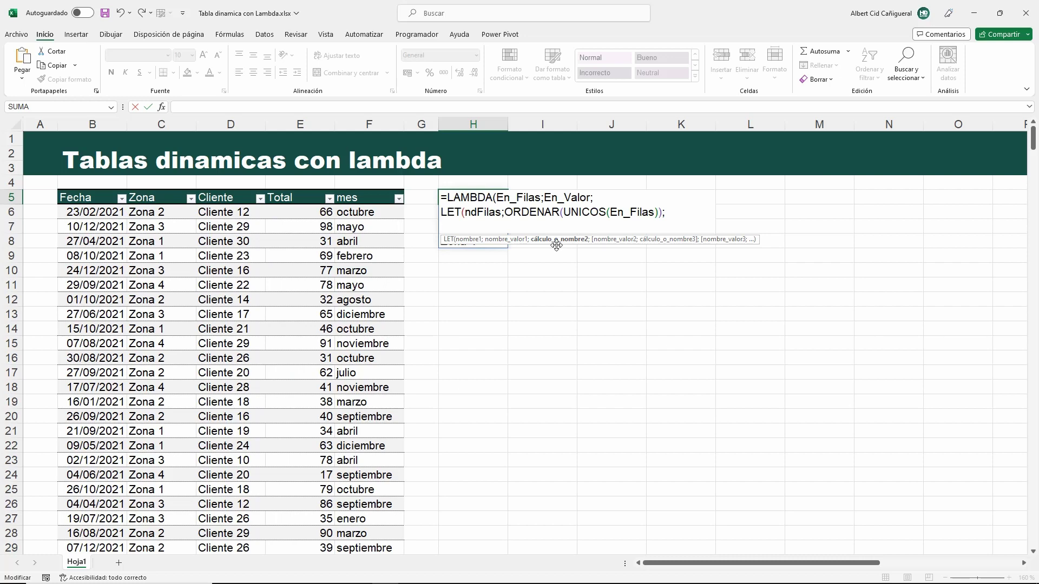
- Add ndValor as the second LET name and start a SUMAR.SI.CONJUNTO function as its value
type("ndValor;")
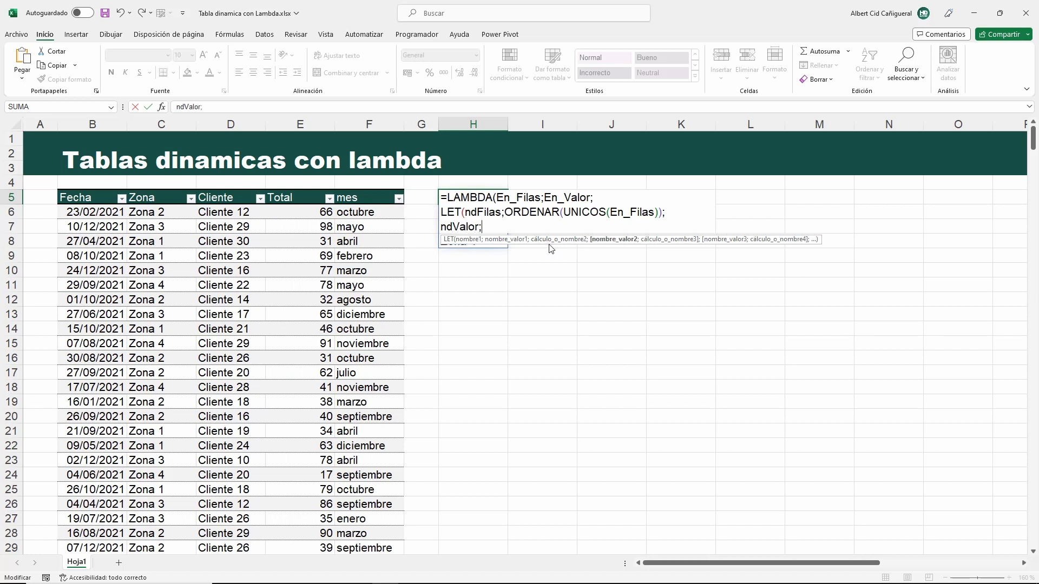
type("sumar")
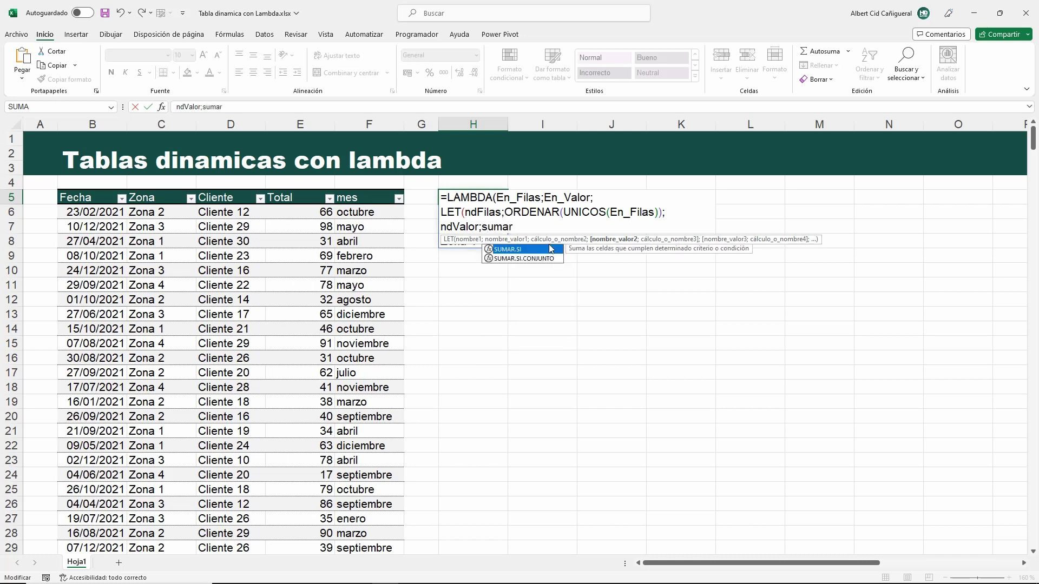
key("Down")
key("Tab")
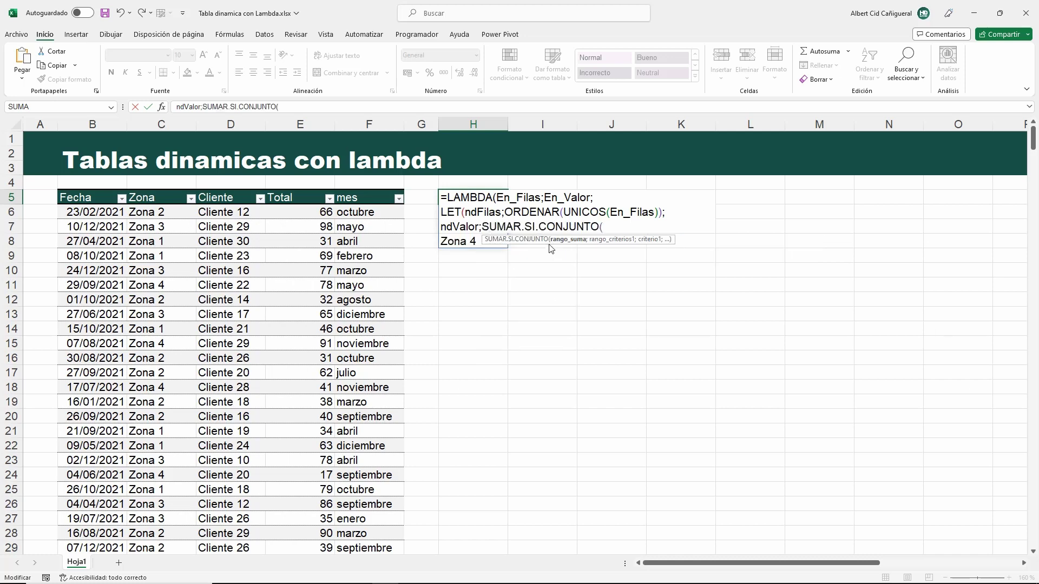
left_click_drag(617, 238, 634, 301)
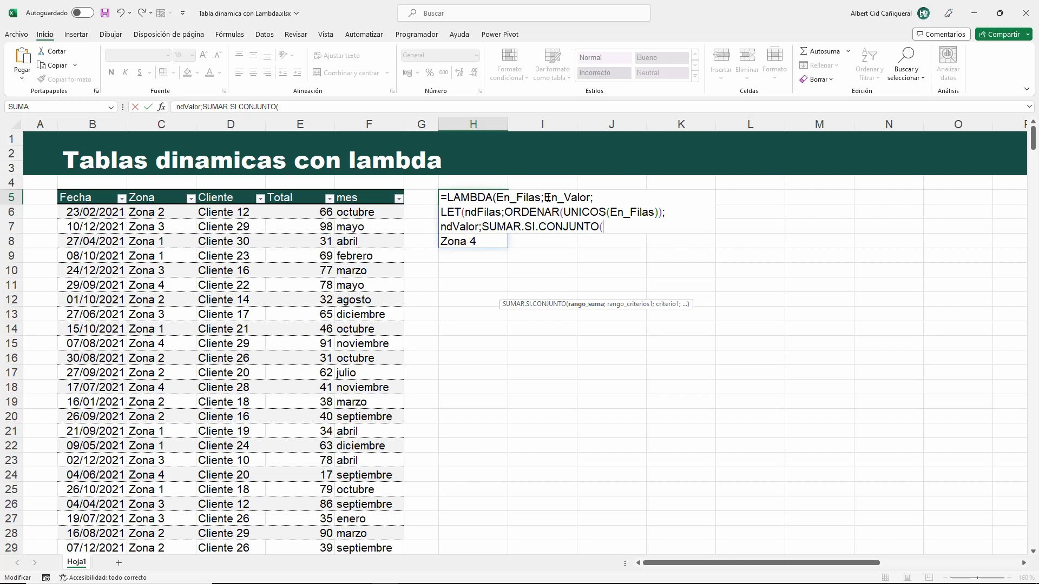
- Complete SUMAR.SI.CONJUNTO with En_Valor as sum range, En_Filas as criteria range and ndFilas as criterion, ending the argument with a semicolon
type("en")
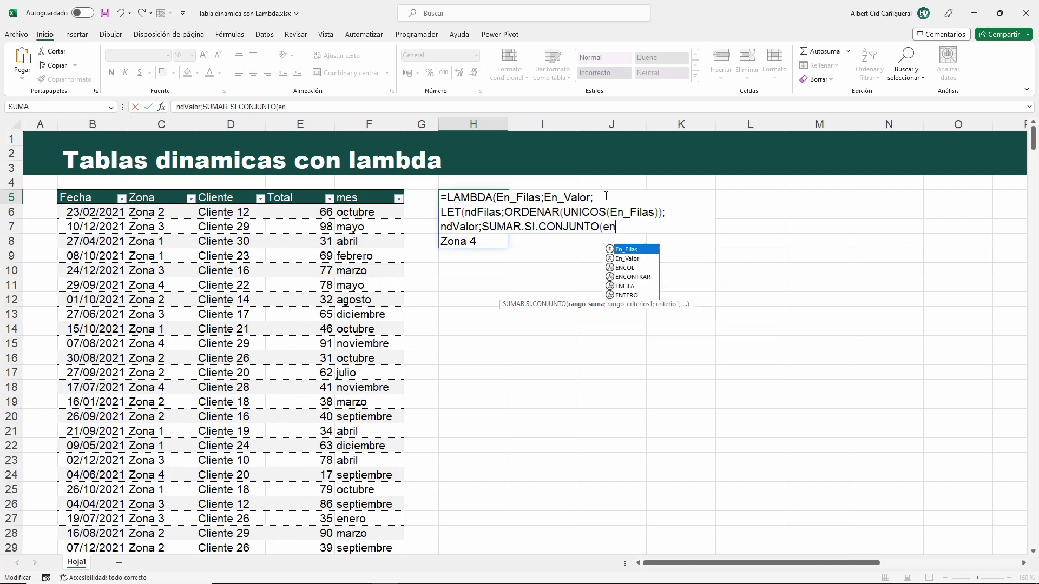
key("Down")
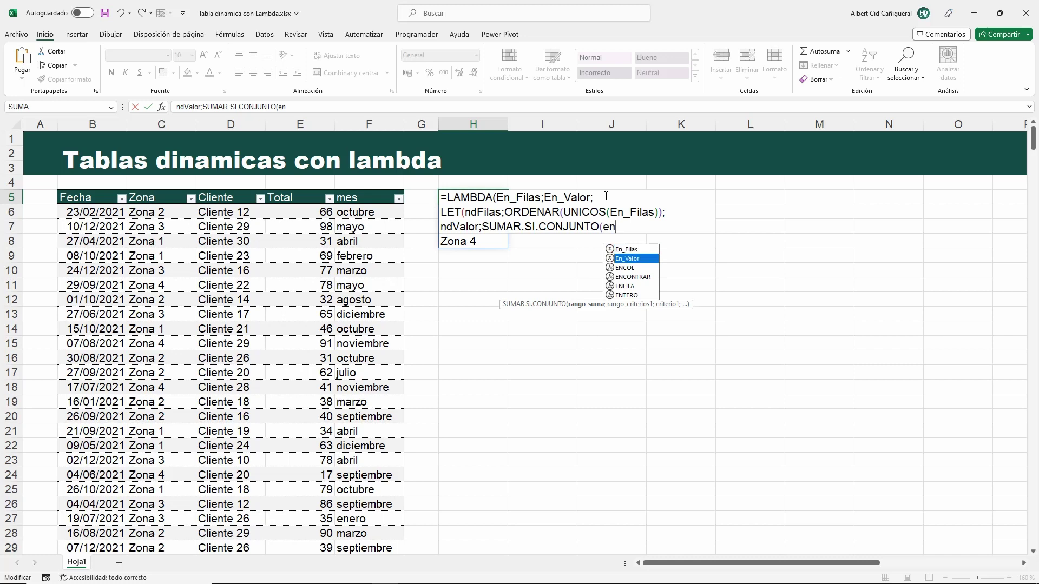
key("Tab")
type(";")
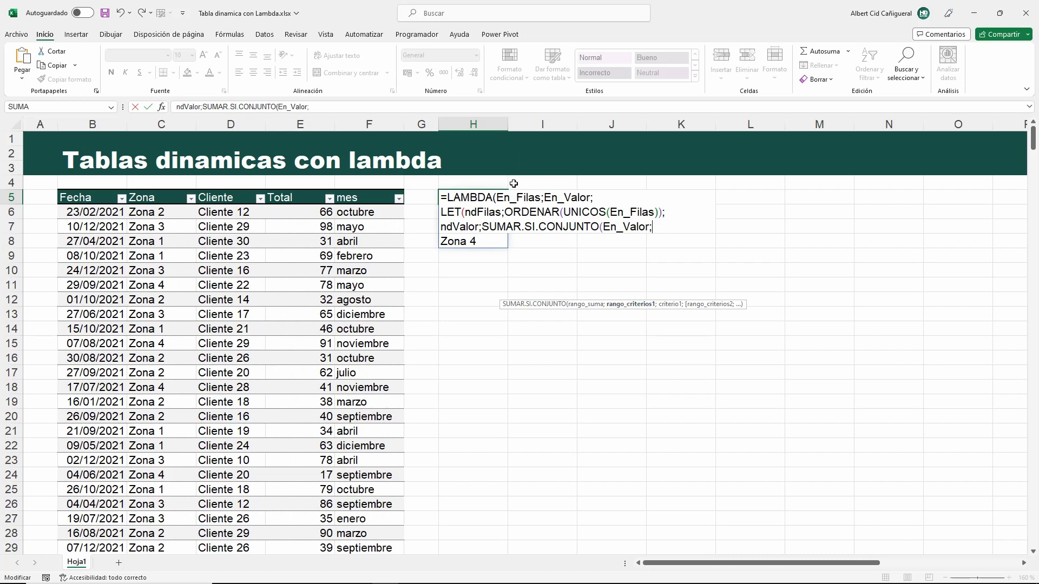
type("en_")
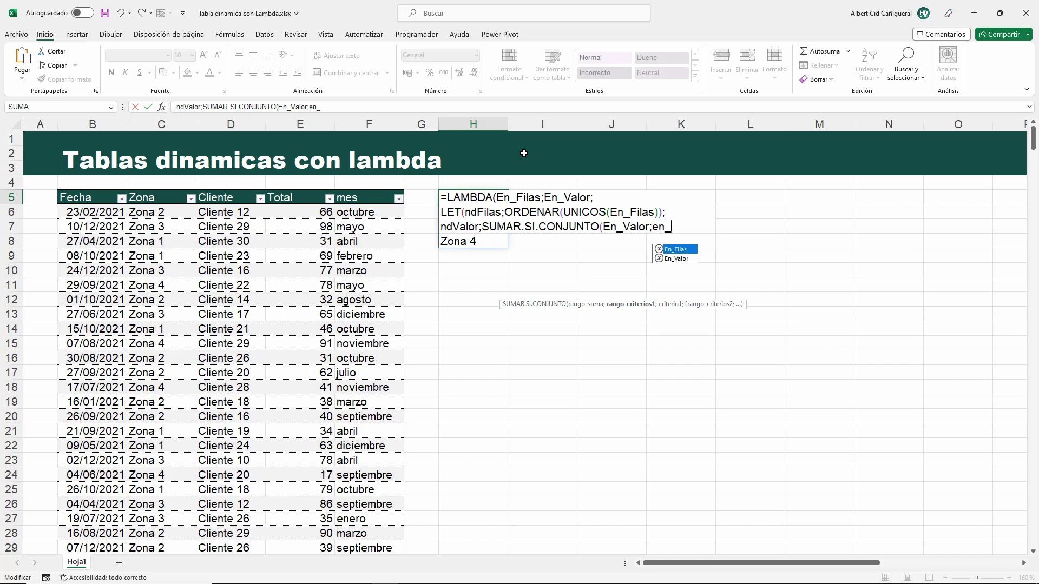
key("Tab")
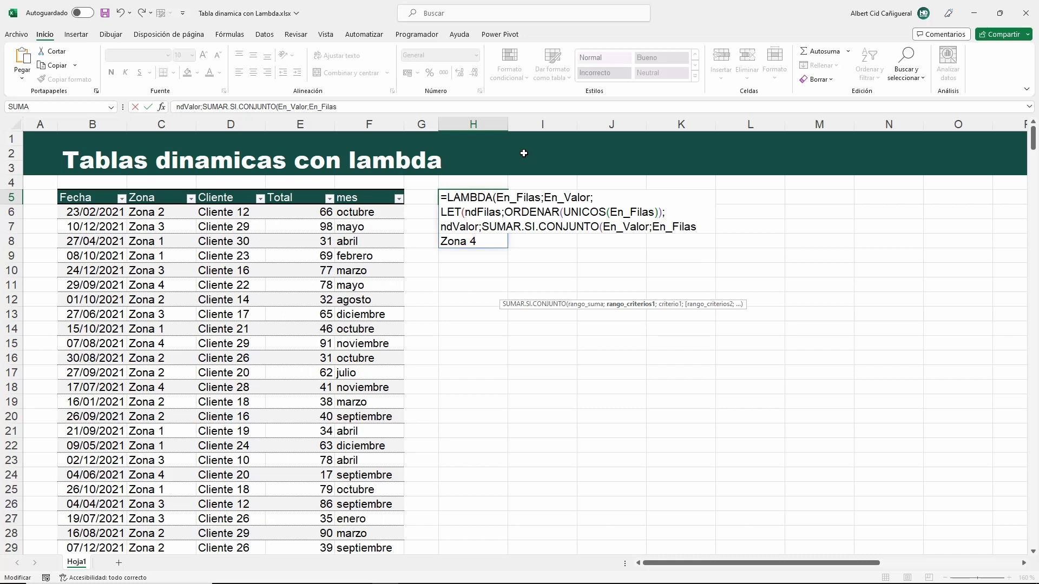
type(";")
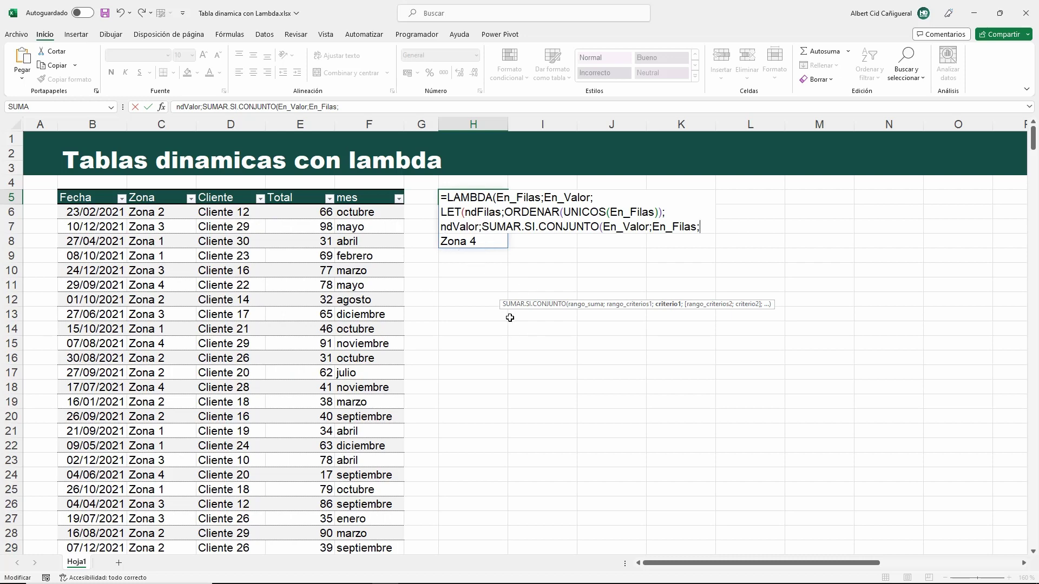
type("nd")
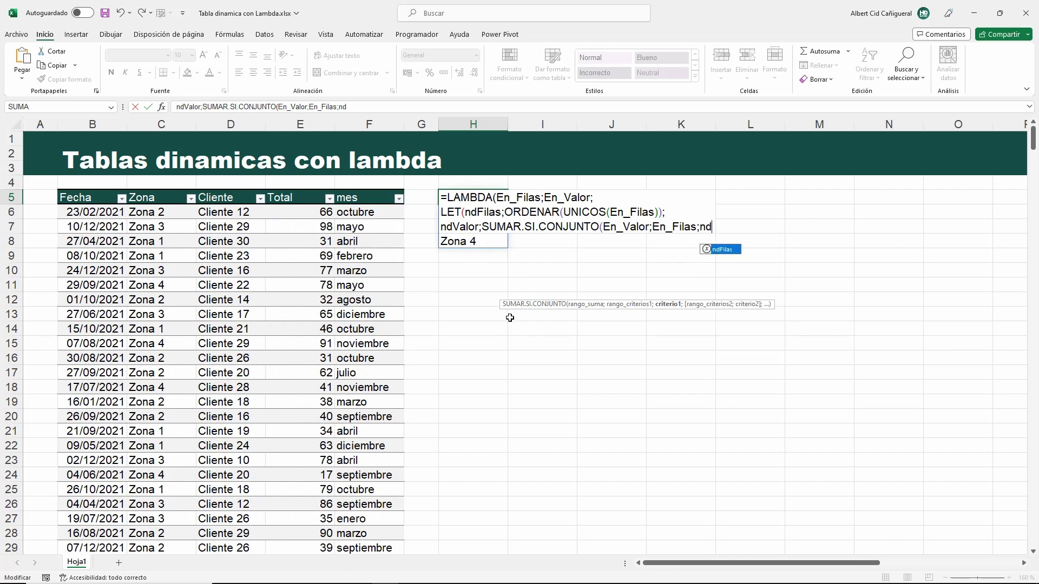
key("Tab")
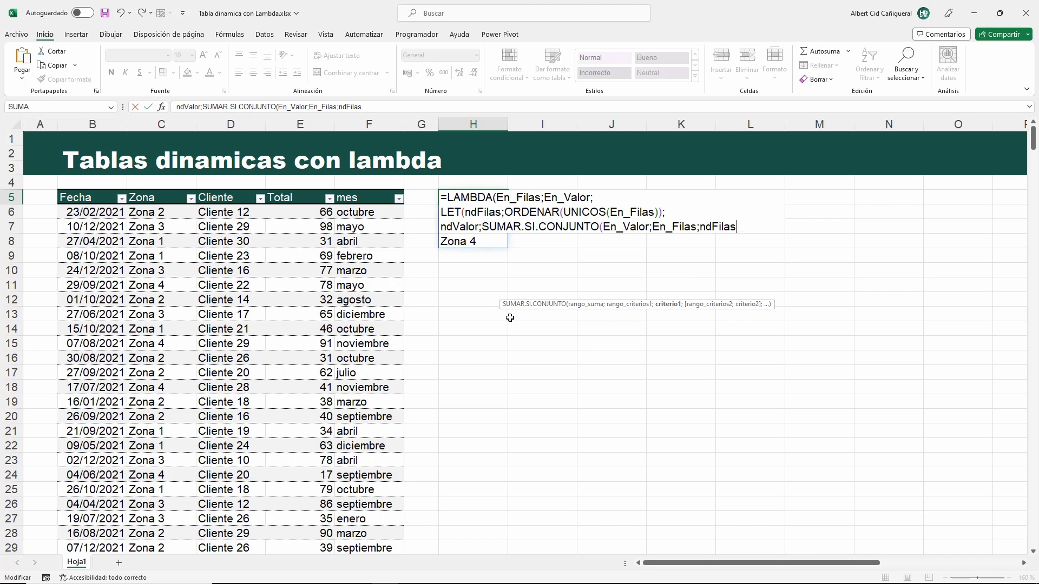
type(")")
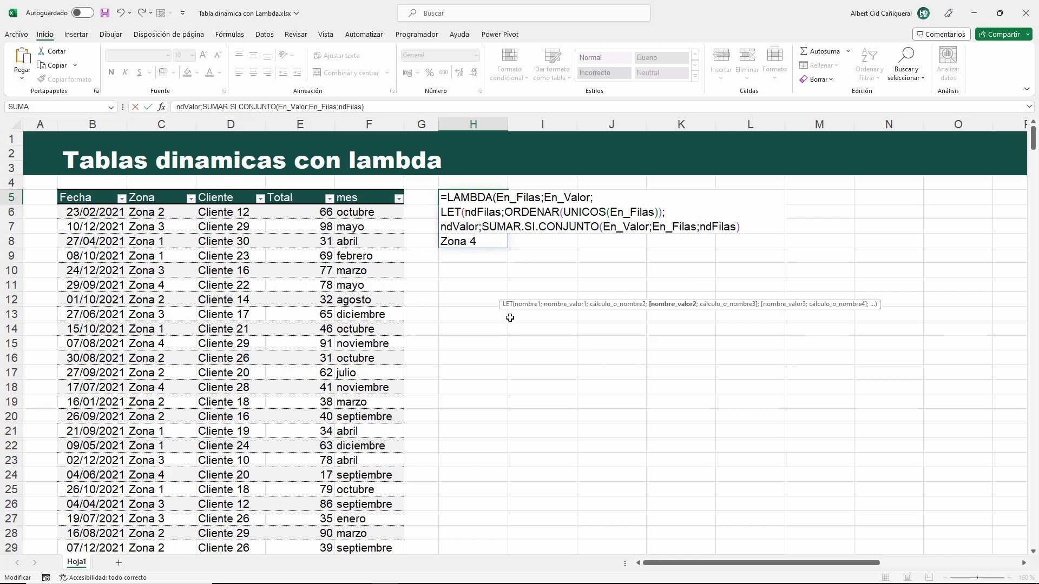
type(";")
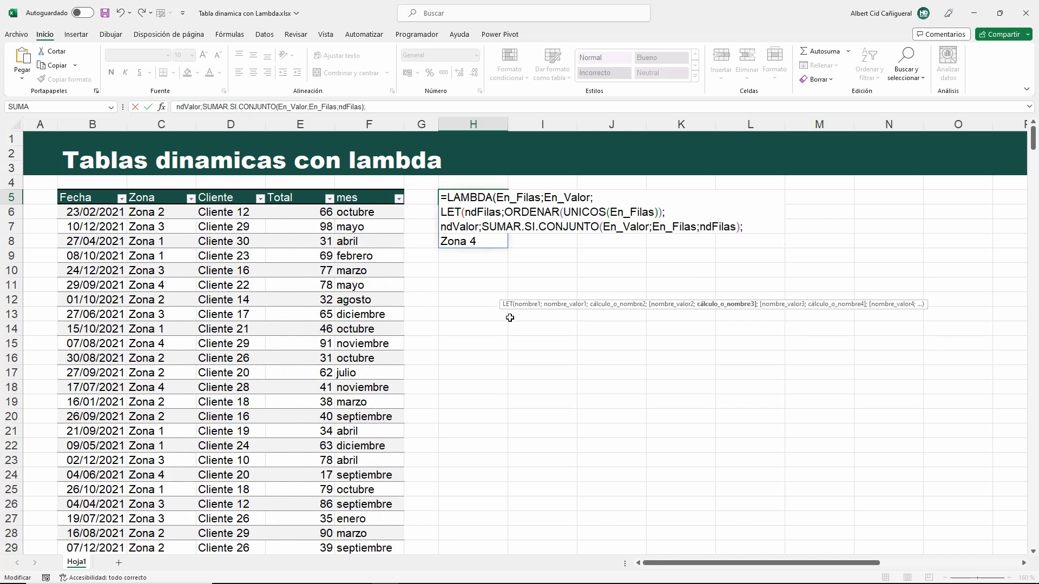
- Return ndValor on a new line, close LET and LAMBDA, and call it with (Tabla13[Zona];Tabla13[Total])
key("alt+Return")
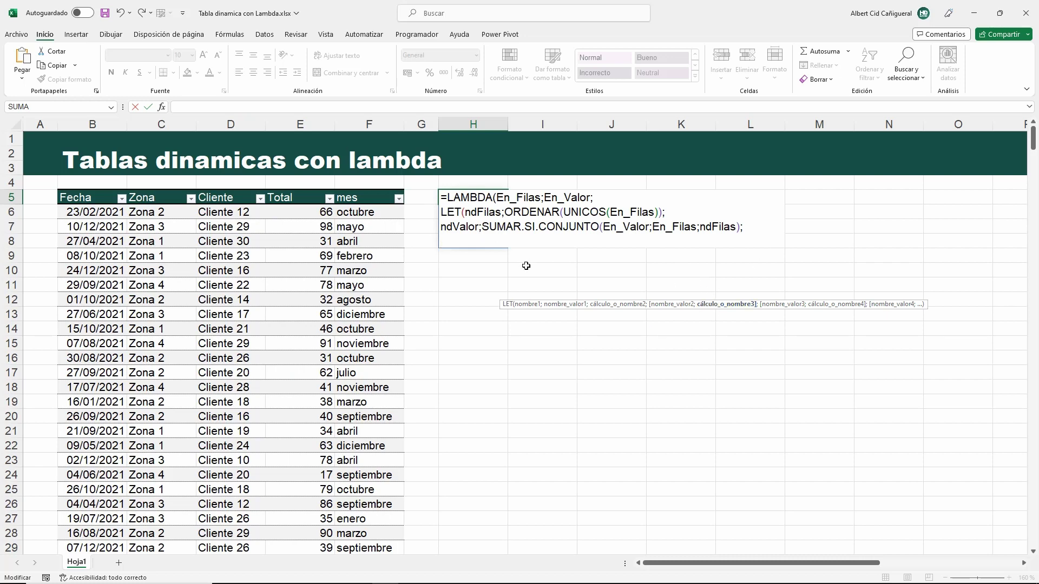
type("nd")
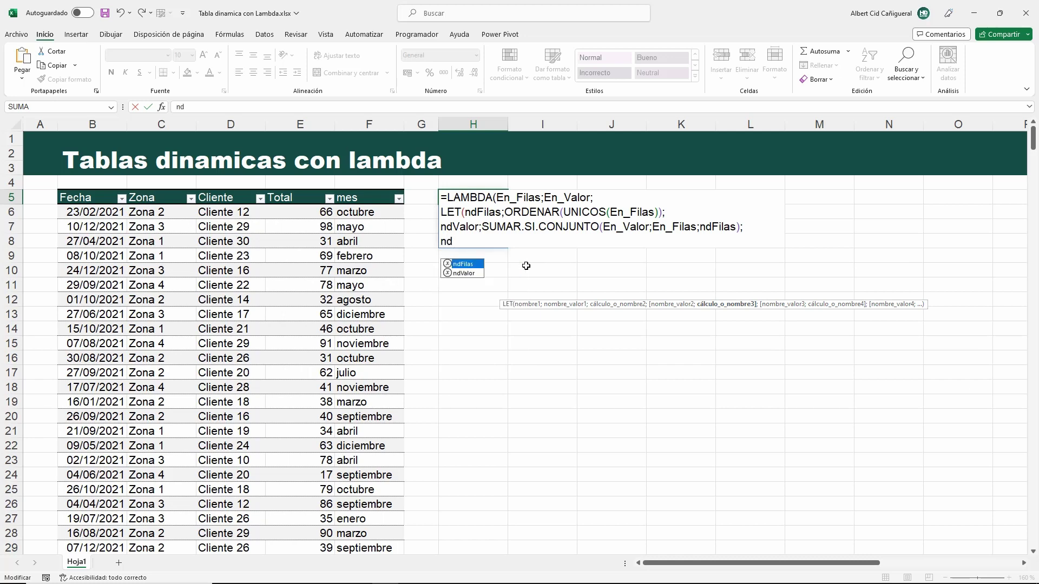
type("Va")
key("Tab")
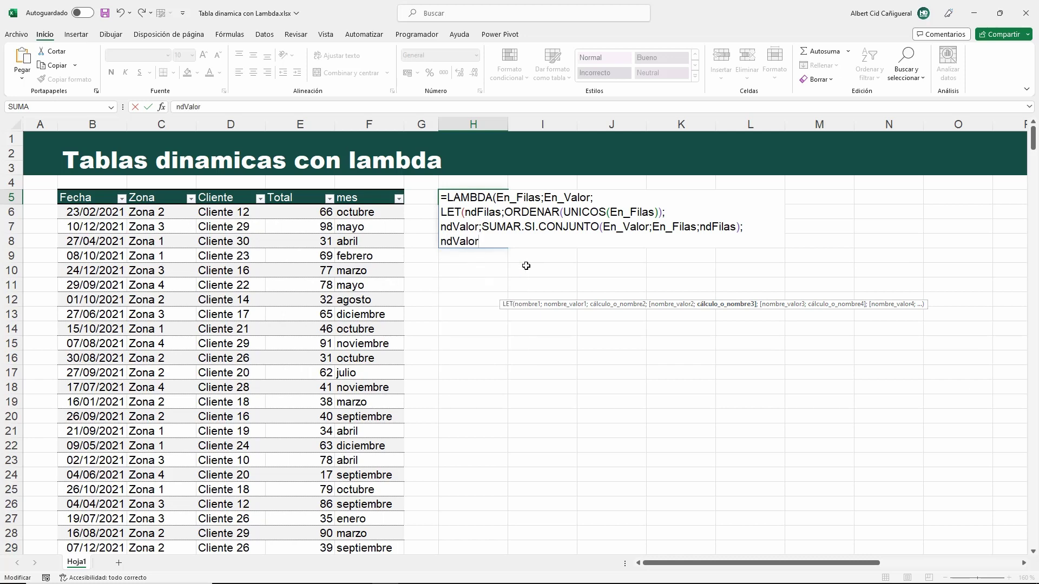
type("))")
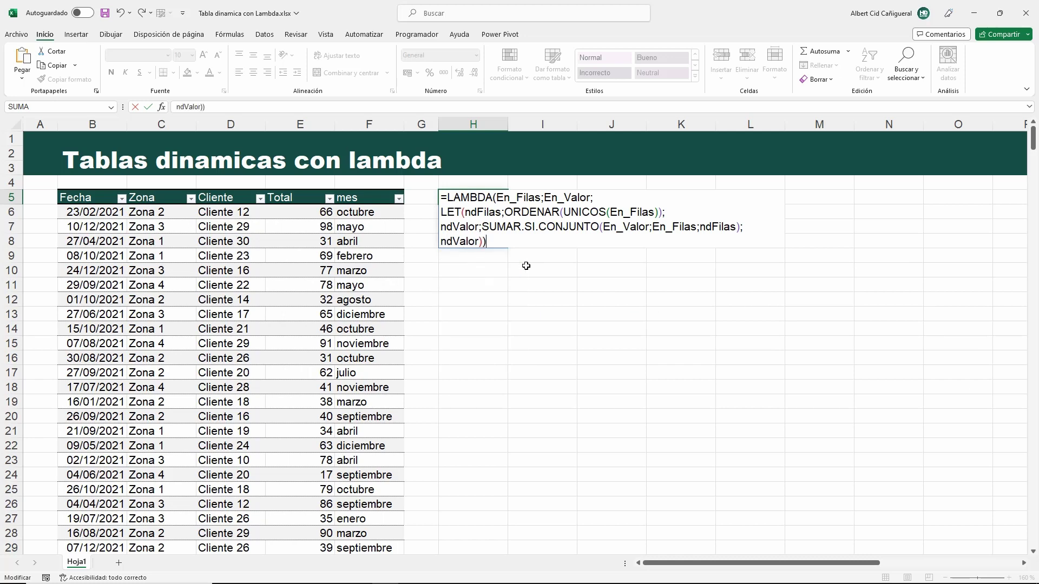
type("(Tabla13[Zona];Tabla13[Total])")
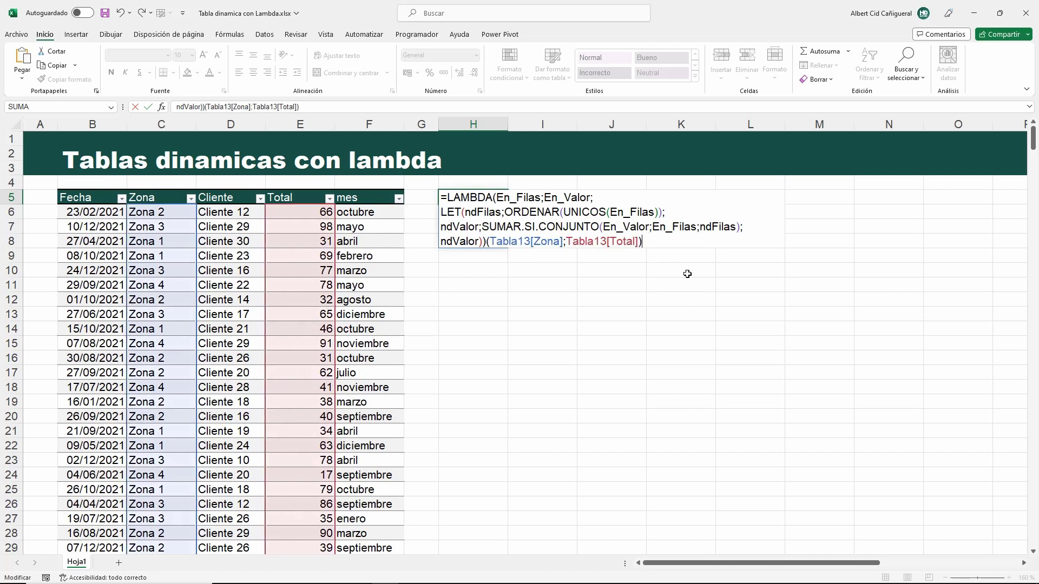
key("Return")
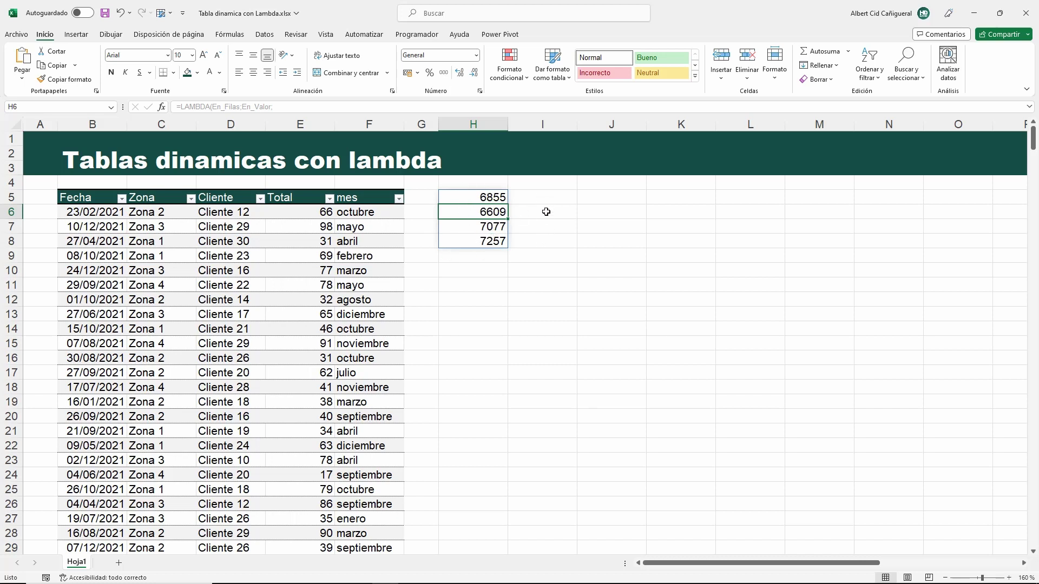
- Reopen the formula in H5 and replace its whole last line with APILARH(ndFilas;ndValor)
double_click(488, 198)
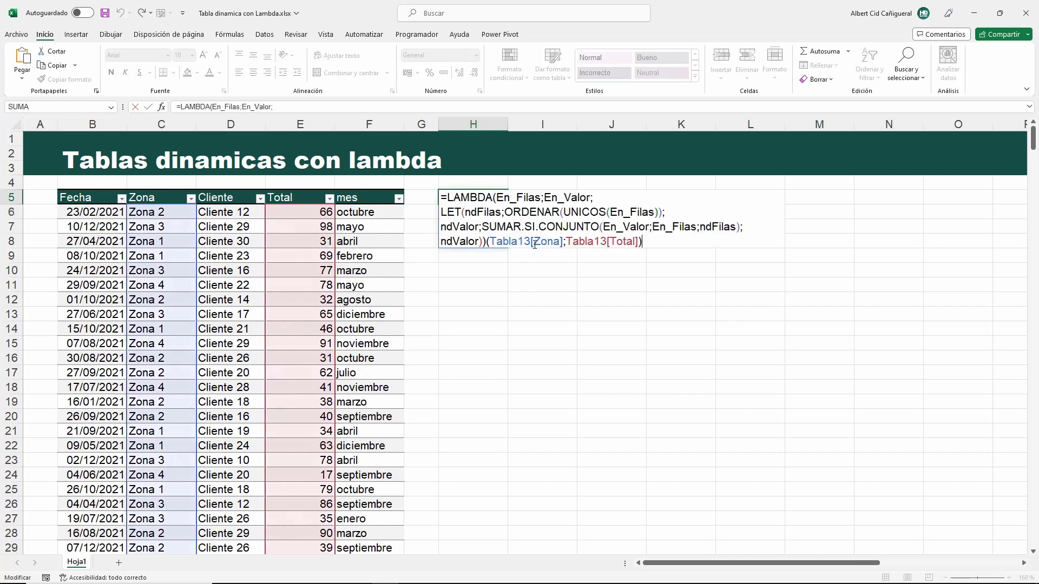
left_click_drag(652, 243, 444, 244)
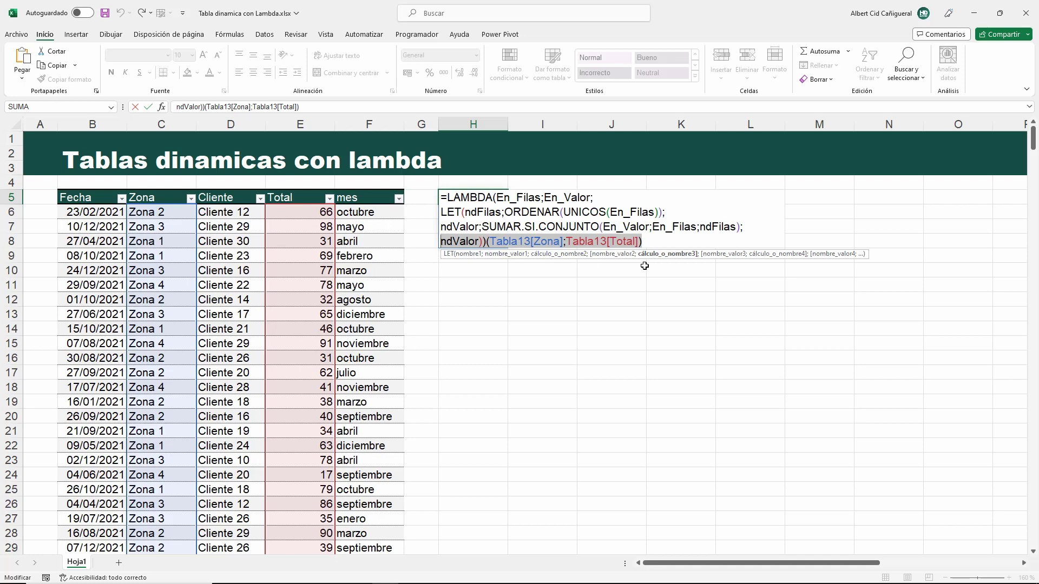
type("apil")
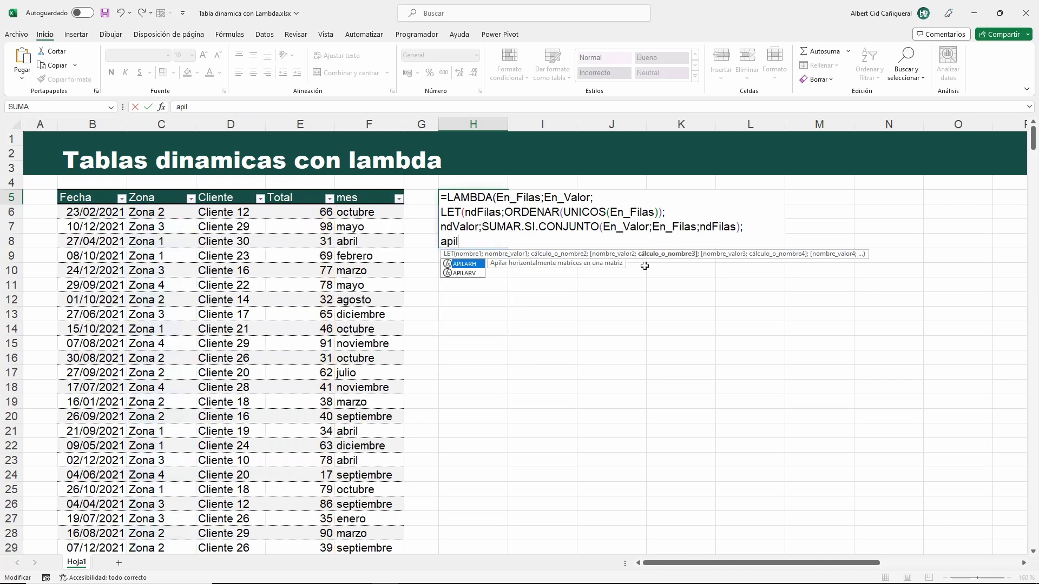
key("Tab")
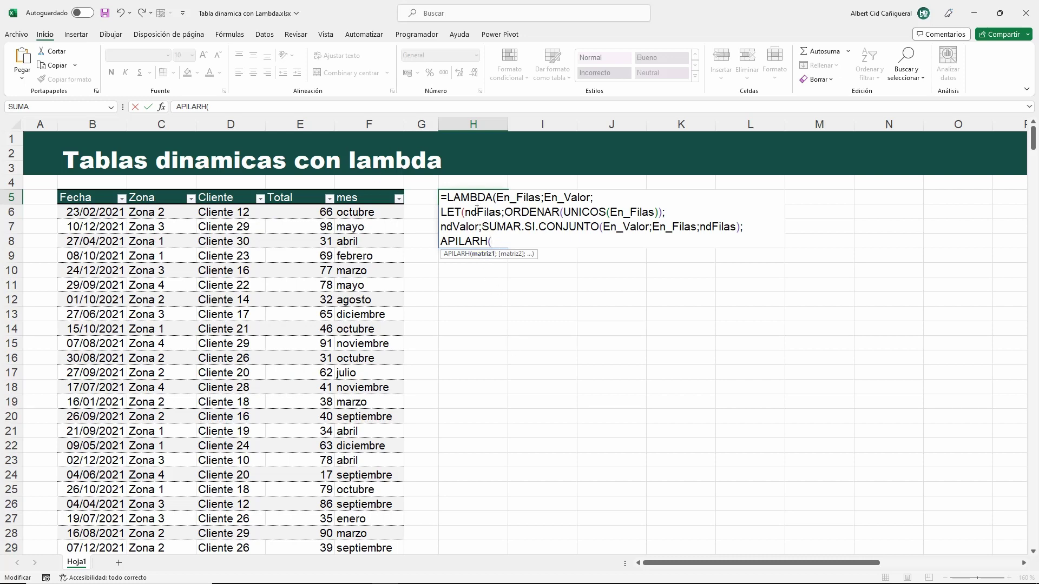
type("ndFi")
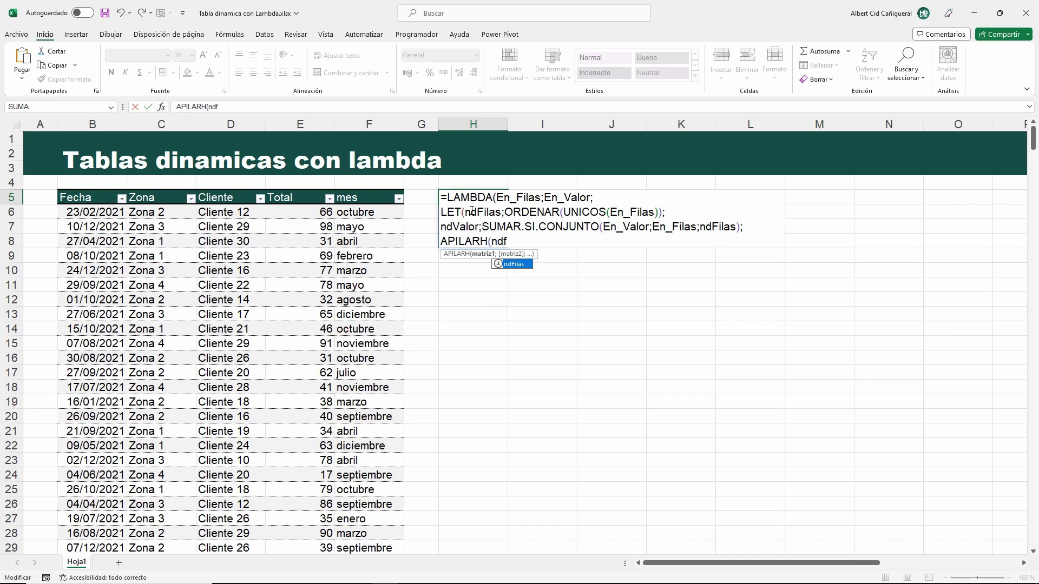
key("Tab")
type(";")
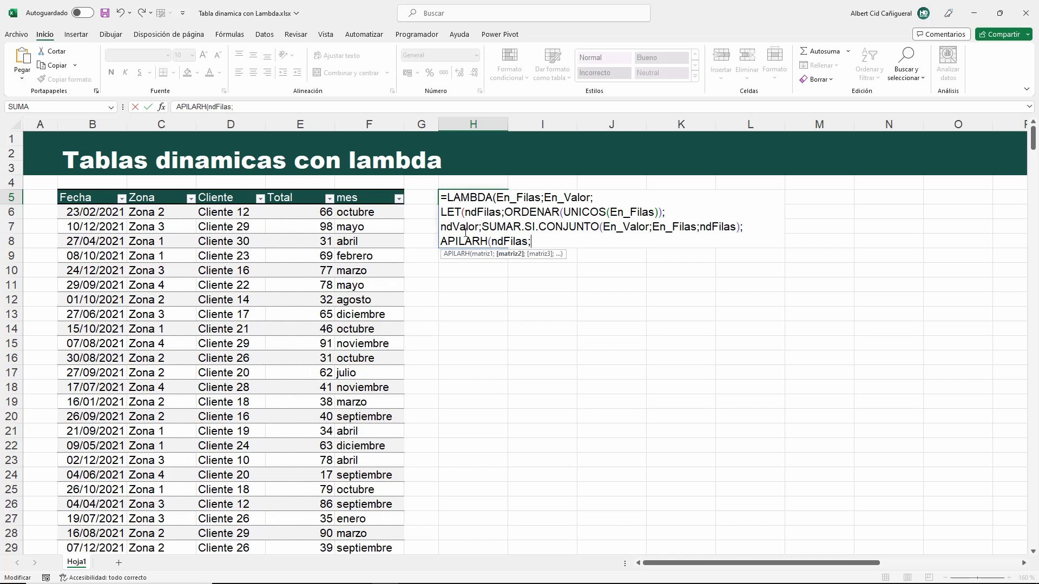
type("ndValor)")
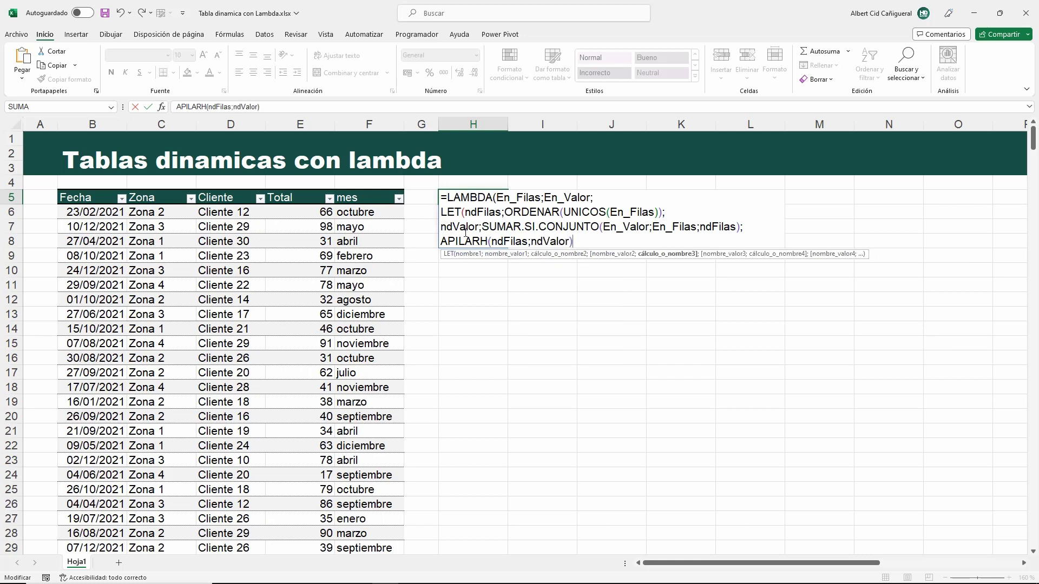
- Close LET and LAMBDA in H5, call the function with (Tabla13[Zona];Tabla13[Total]) and commit the formula
type(")")
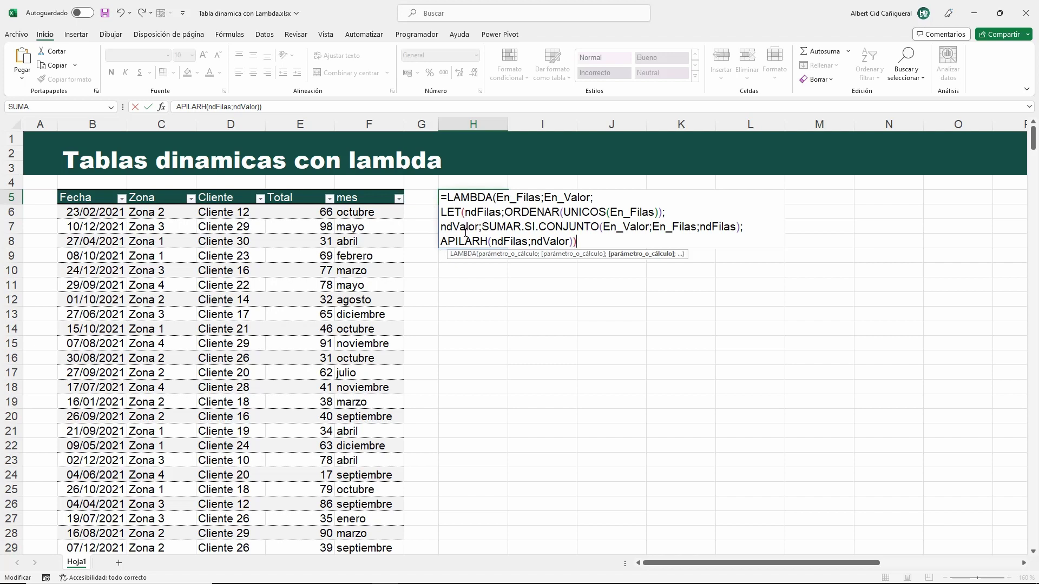
type(")")
type("(Tabla13[Zona];Tabla13[Total])")
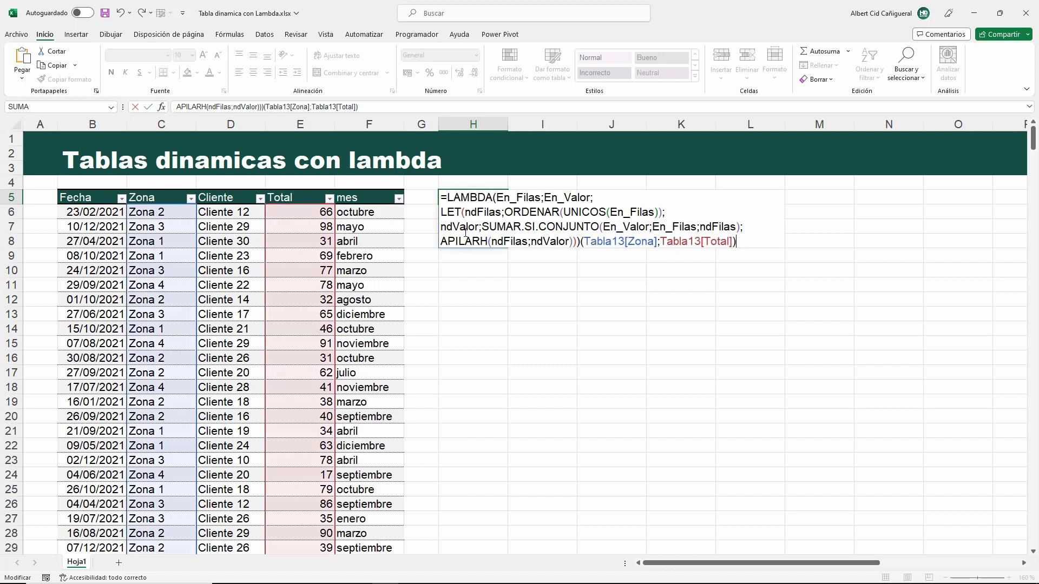
key("Return")
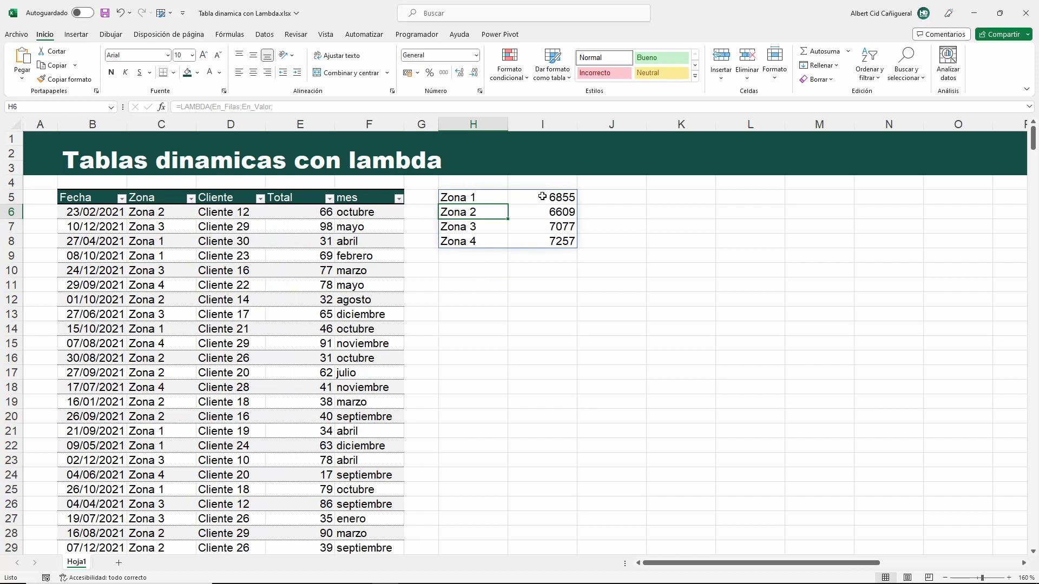
- Remove the call arguments (Tabla13[Zona];Tabla13[Total]) from the end of the H5 formula, leaving only the LAMBDA definition
double_click(491, 199)
left_click_drag(741, 245, 582, 244)
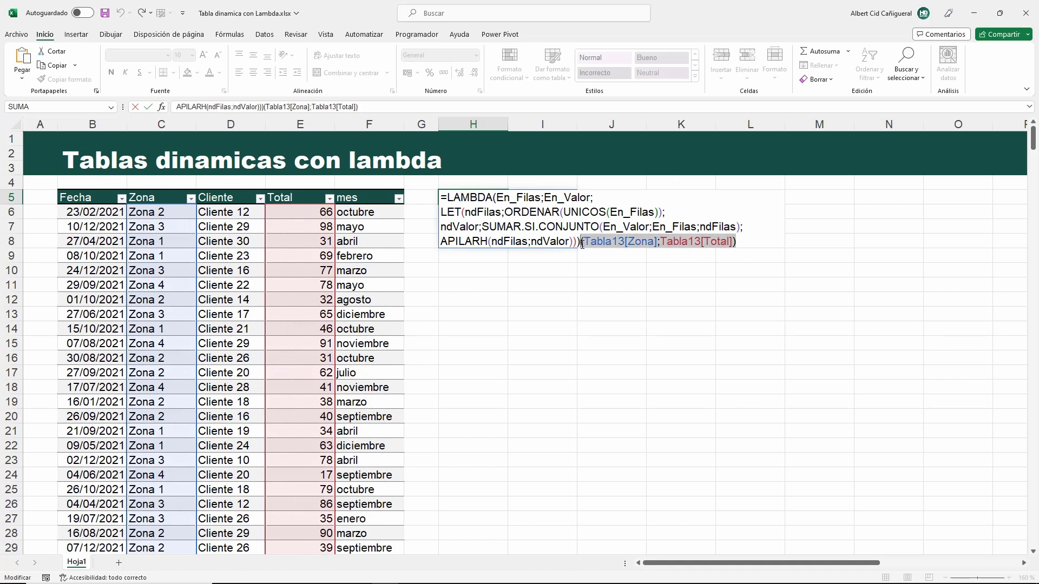
key("Delete")
key("Return")
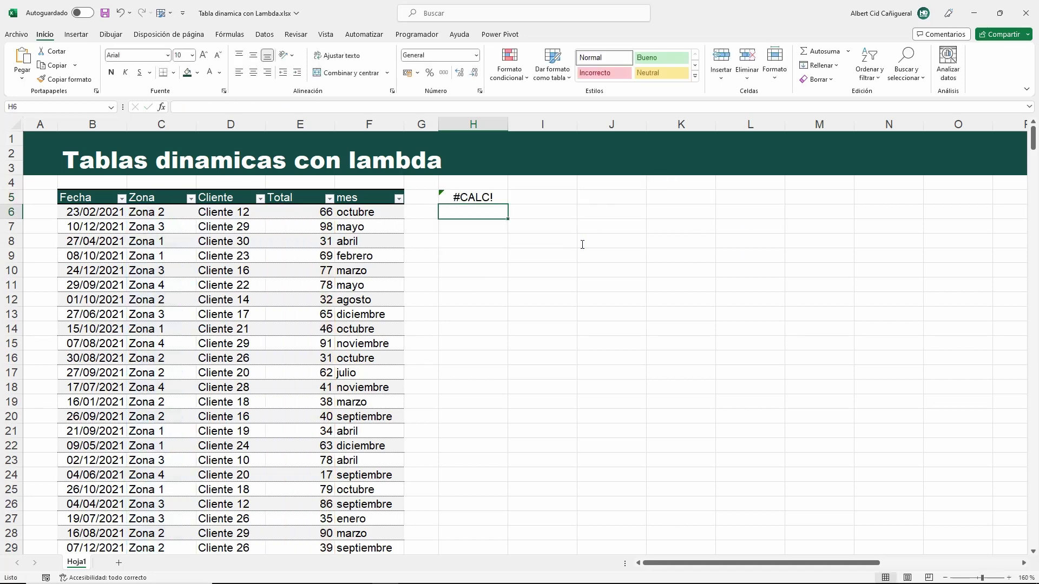
- Copy the entire LAMBDA formula text from cell H5 and leave the cell selected
left_click(497, 200)
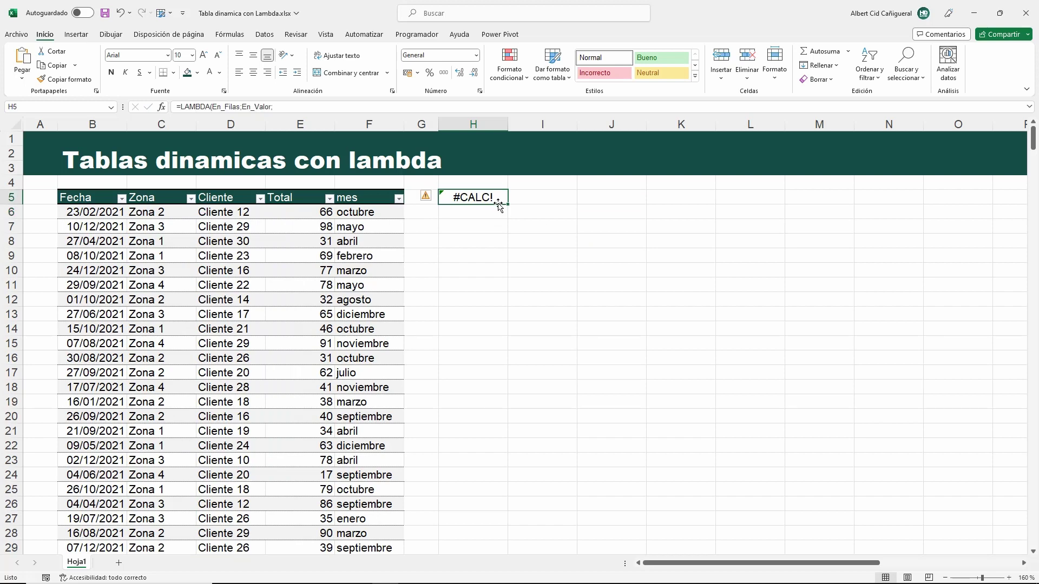
key("F2")
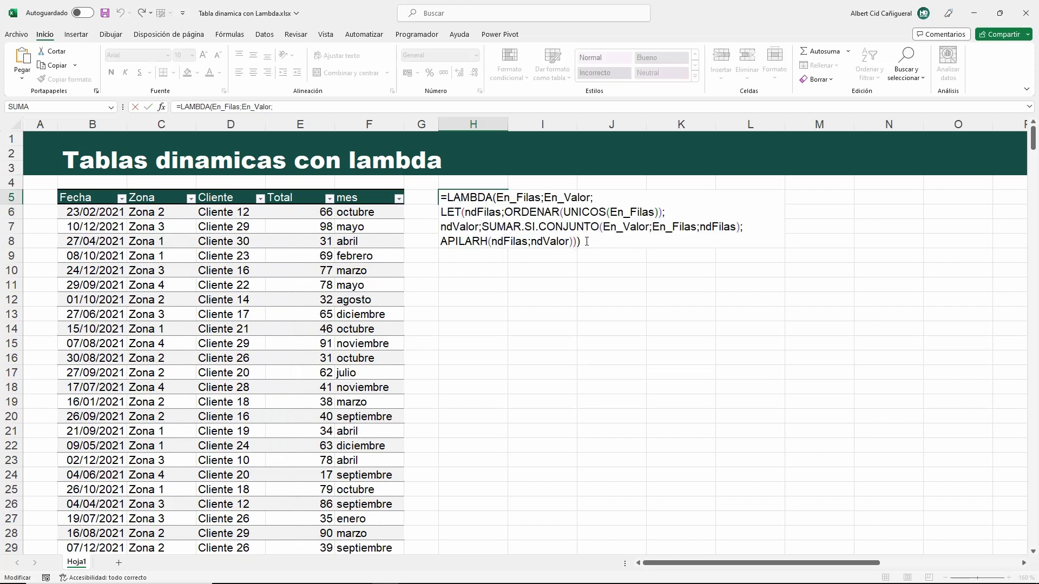
left_click_drag(586, 241, 439, 197)
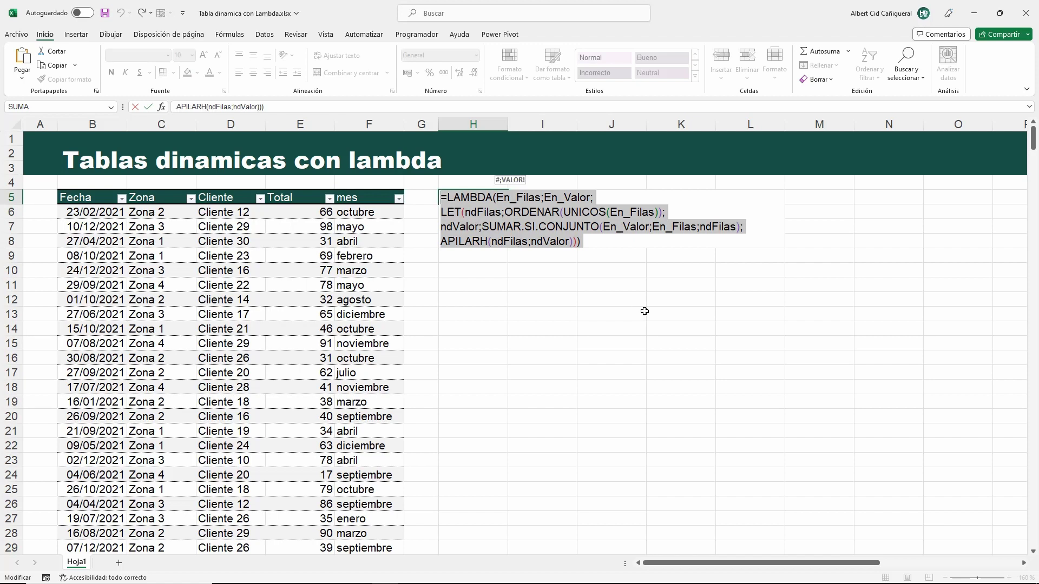
key("ctrl+Return")
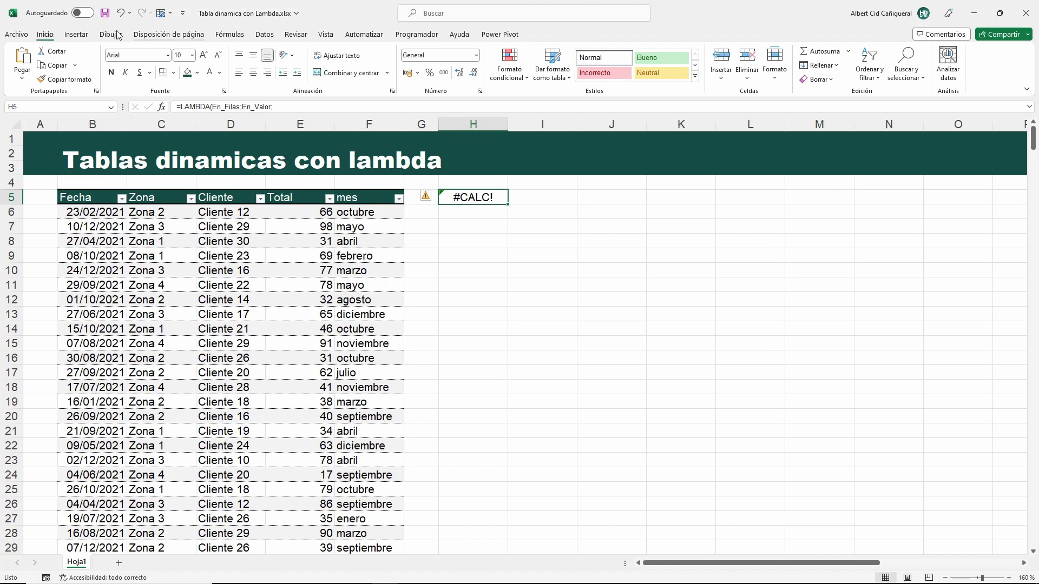
- Define a workbook-scoped name fxTablaDinamica that refers to the copied LAMBDA formula, and close the name manager
left_click(229, 34)
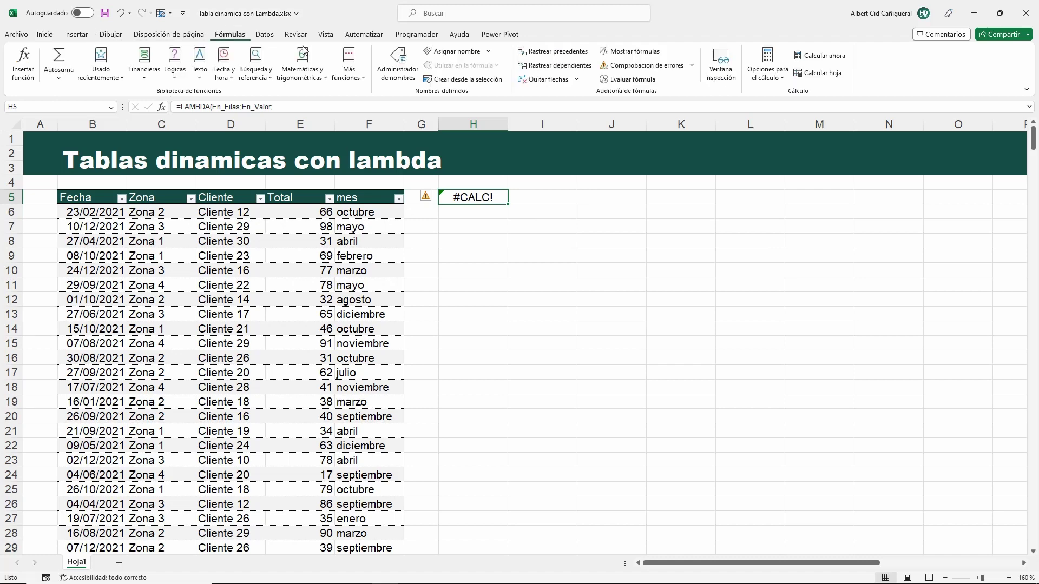
left_click(397, 64)
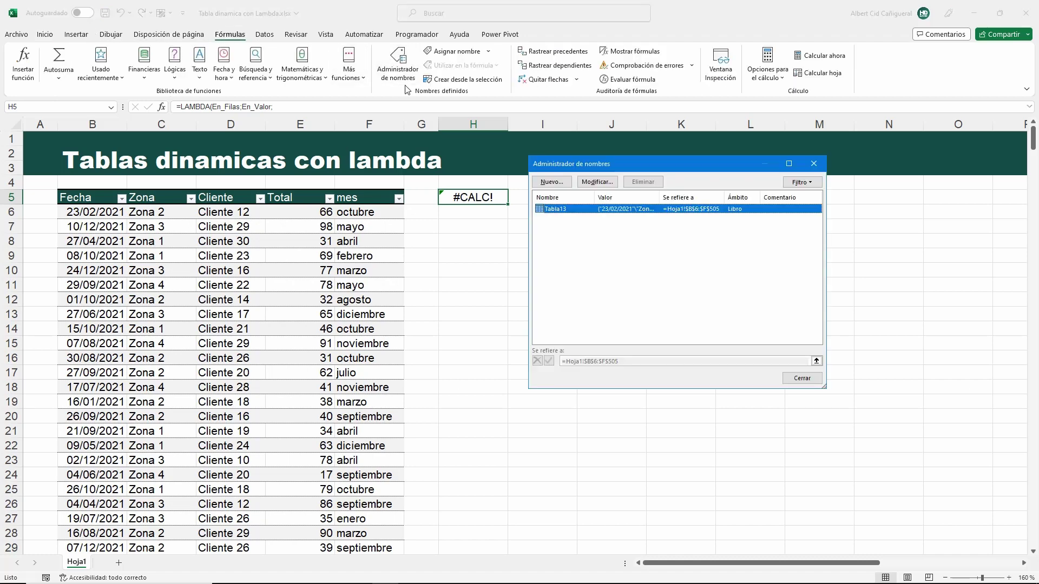
left_click(552, 182)
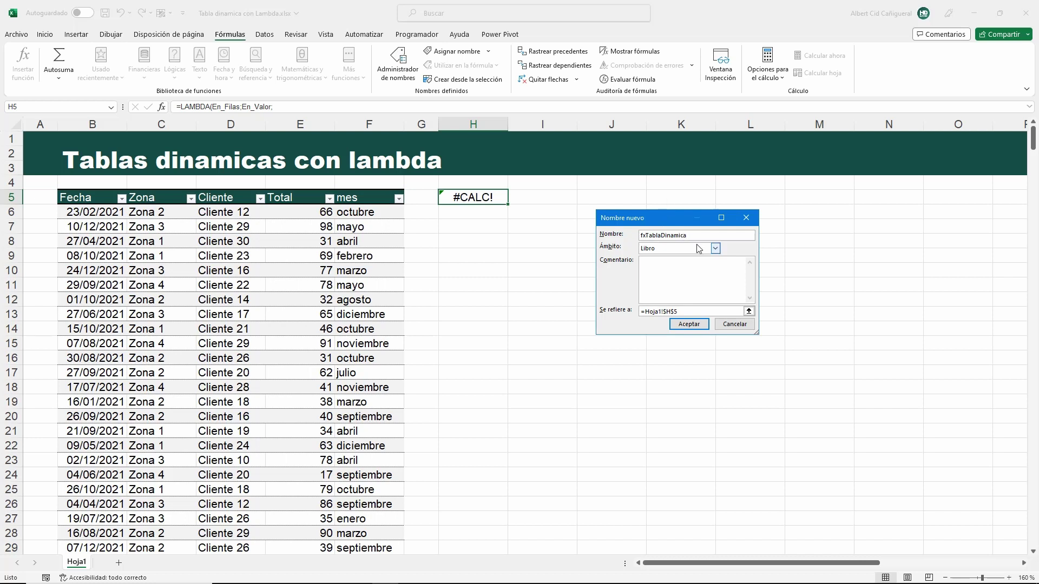
left_click_drag(691, 312, 601, 317)
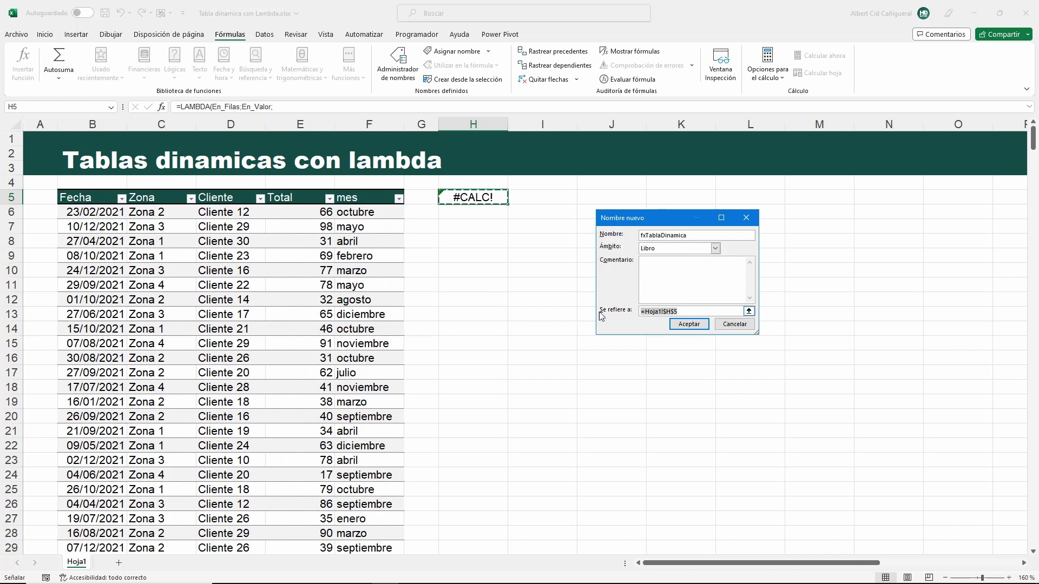
key("ctrl+v")
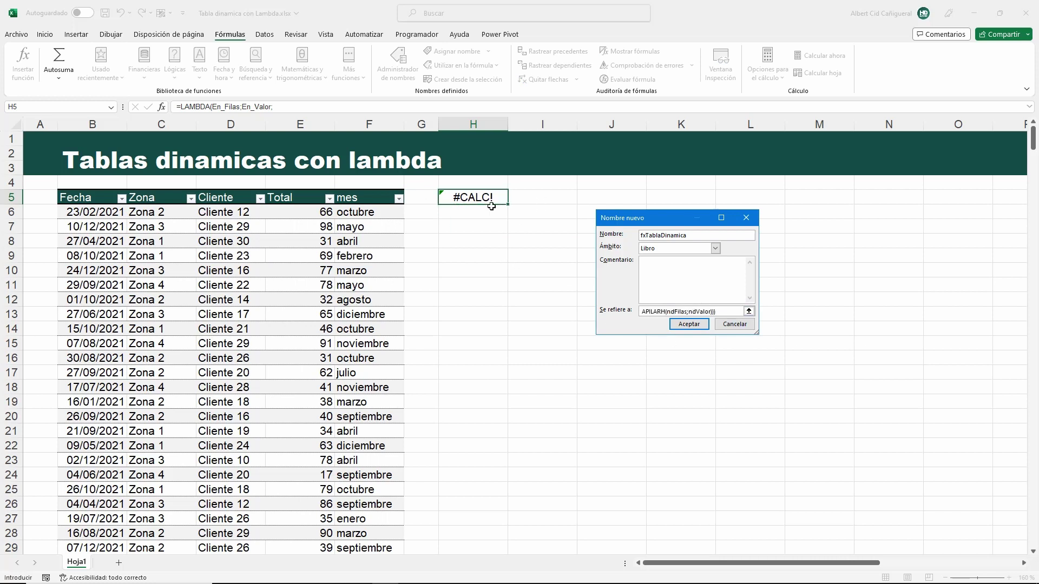
left_click(692, 326)
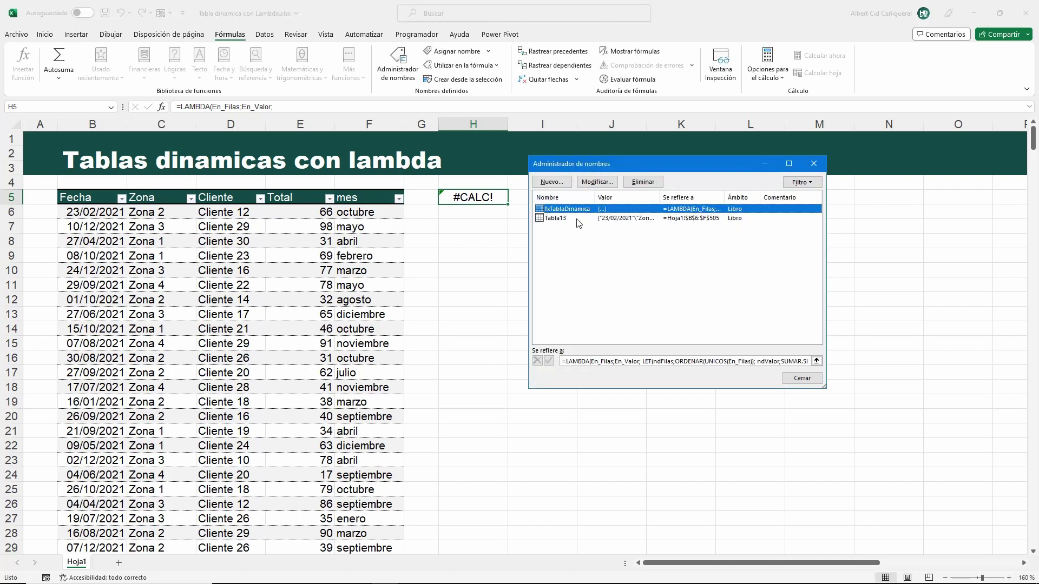
left_click(801, 378)
- Enter =fxTablaDinamica(Tabla13[Zona];Tabla13[Total]) in cell H7
left_click(582, 330)
left_click(477, 228)
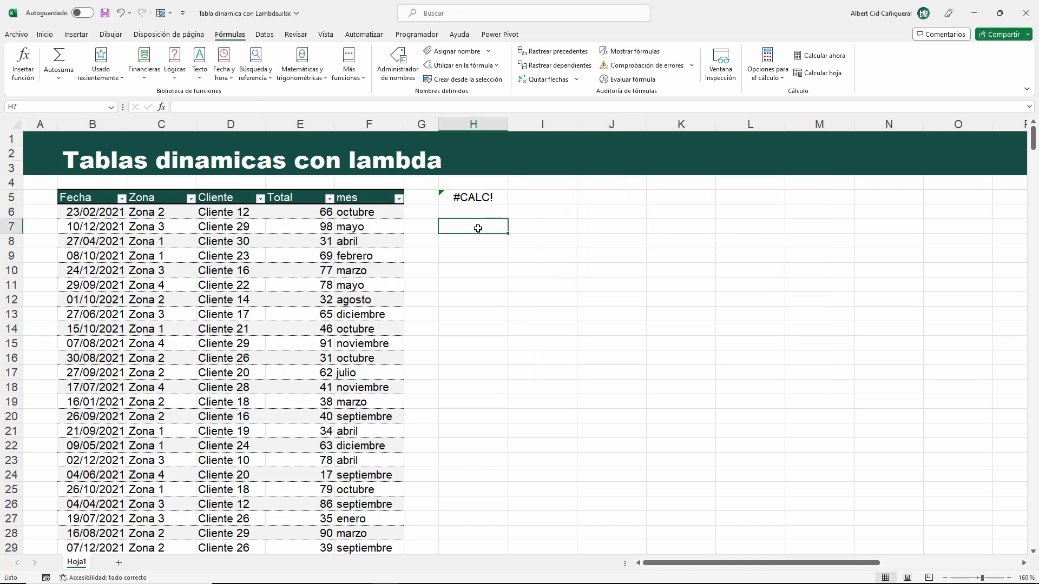
type("=")
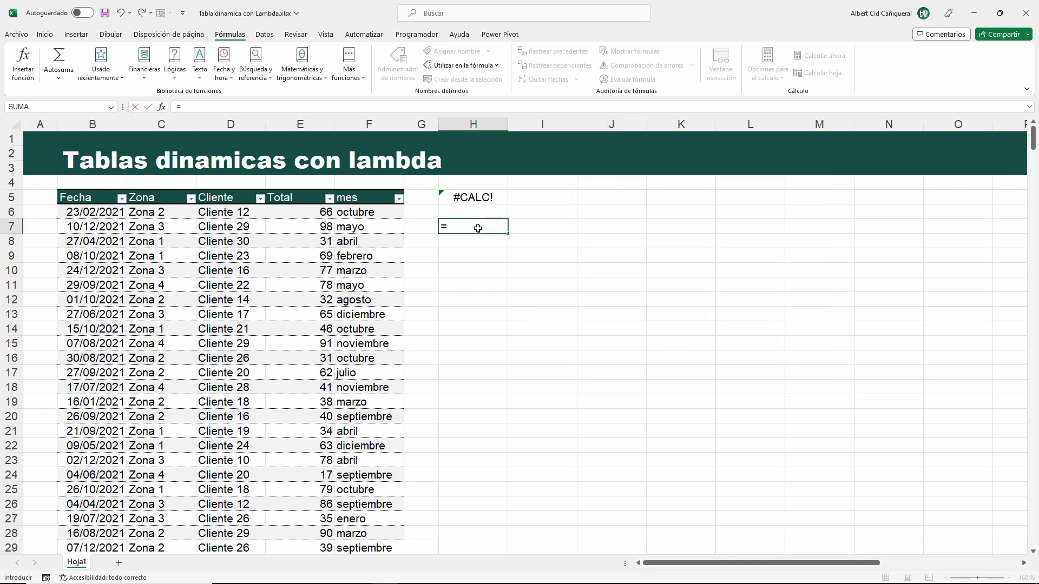
type("fx")
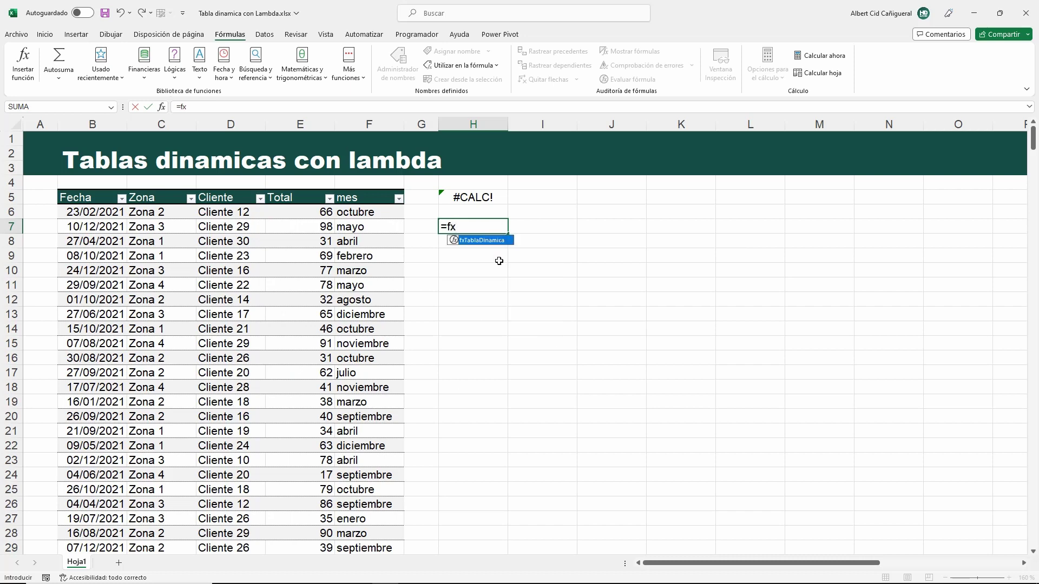
key("Tab")
left_click_drag(538, 242, 575, 293)
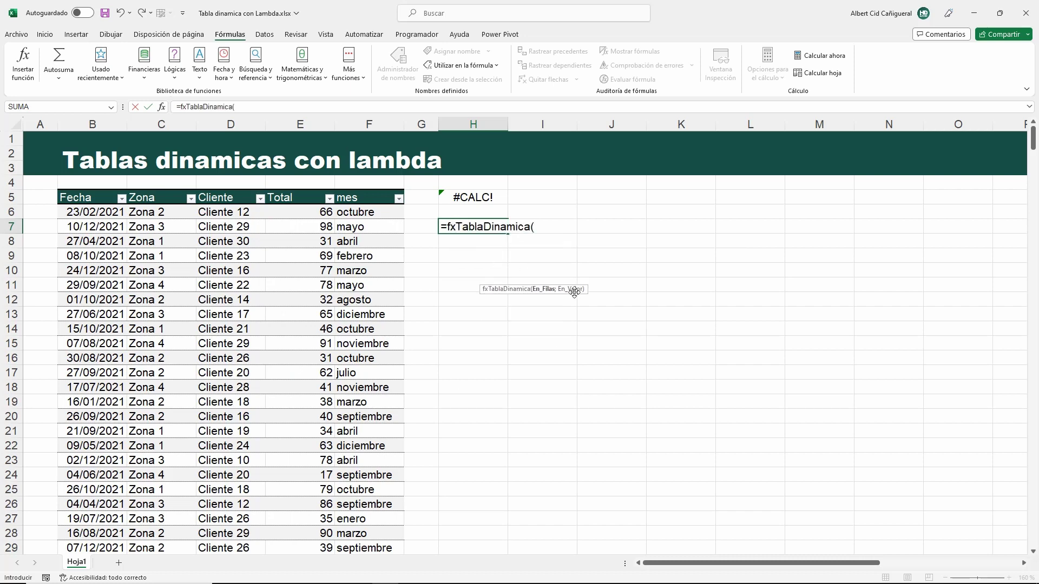
left_click(160, 194)
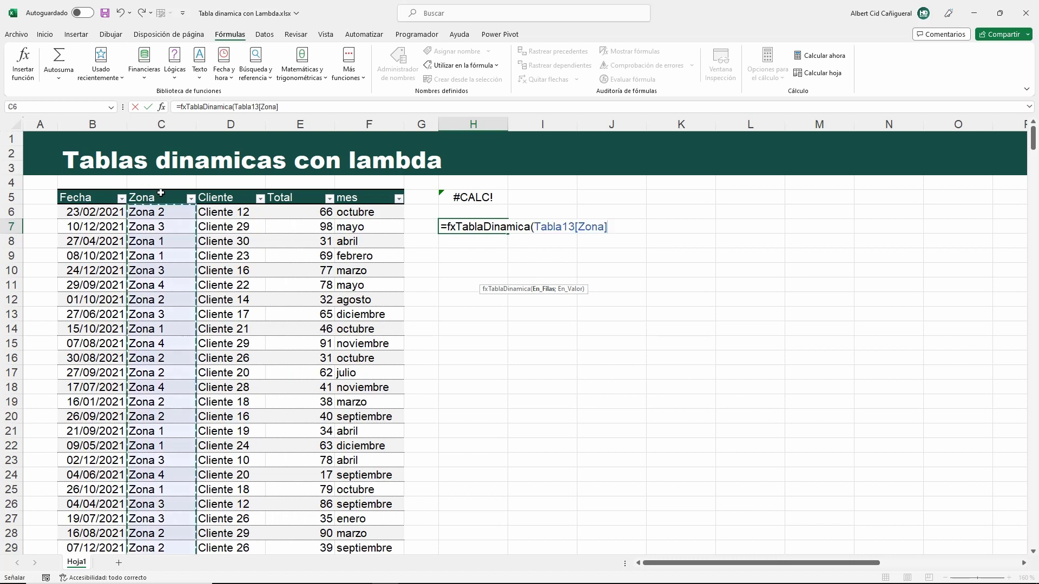
type(";")
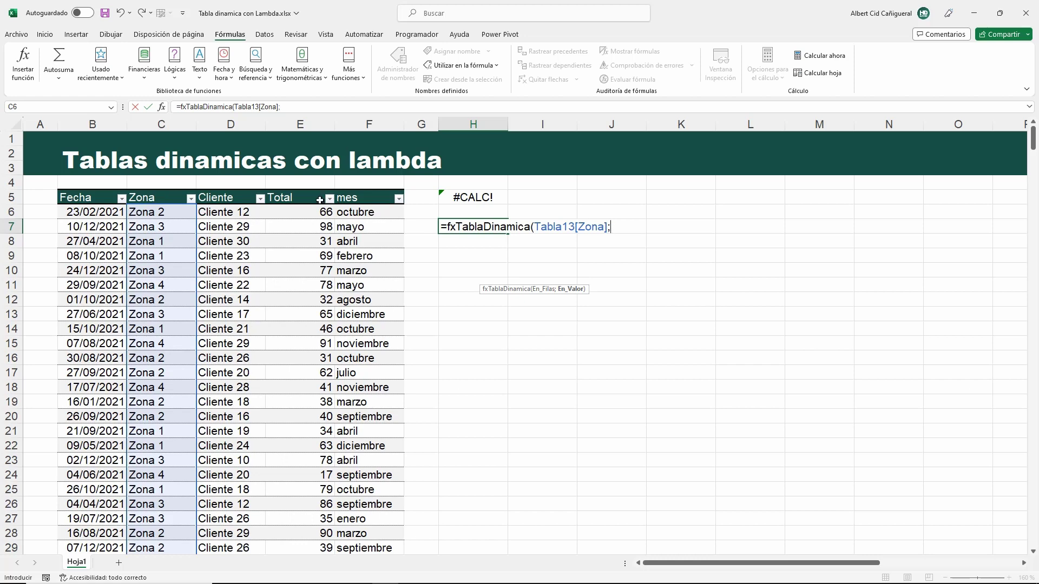
left_click(300, 189)
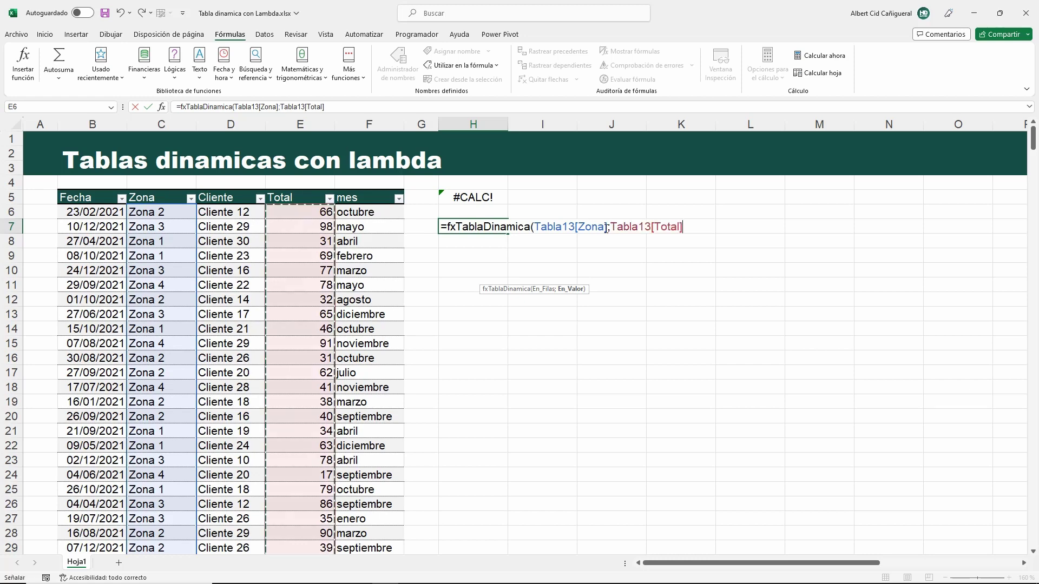
key("Return")
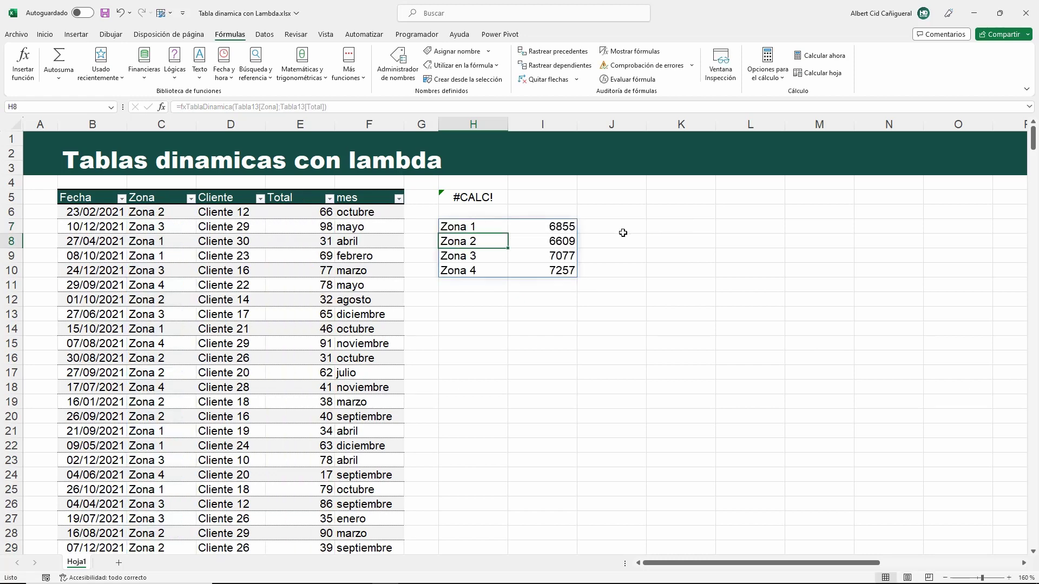
- Enter =fxTablaDinamica(Tabla13[Cliente];Tabla13[Total]) in cell H13
left_click(460, 309)
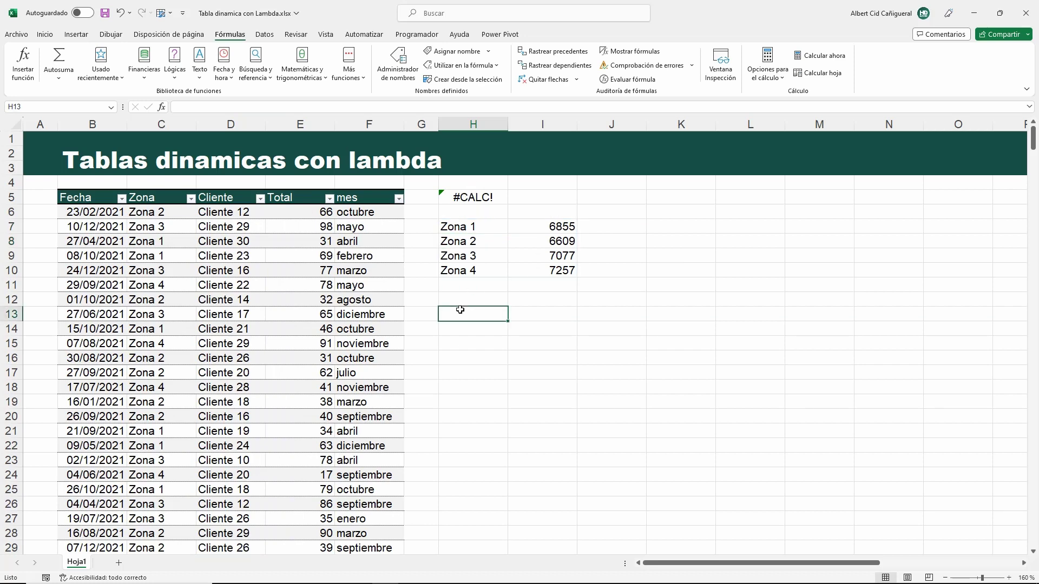
type("=")
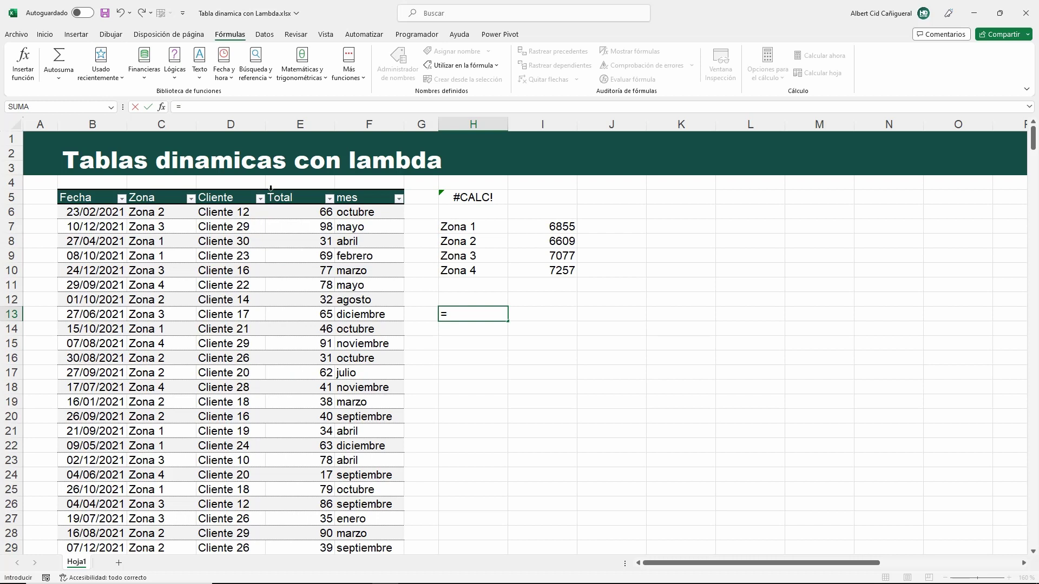
type("fx")
key("Tab")
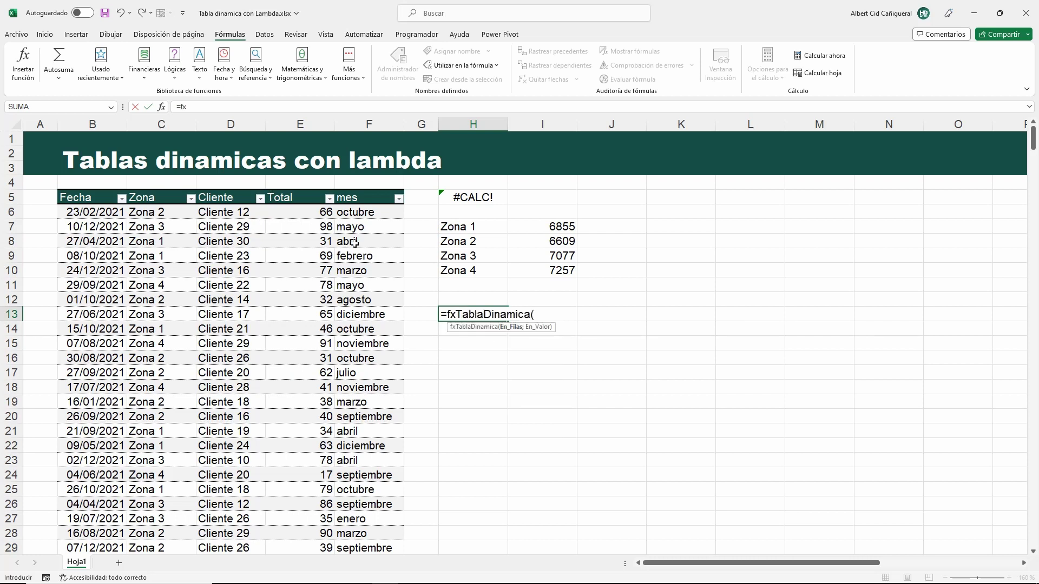
left_click_drag(547, 329, 577, 383)
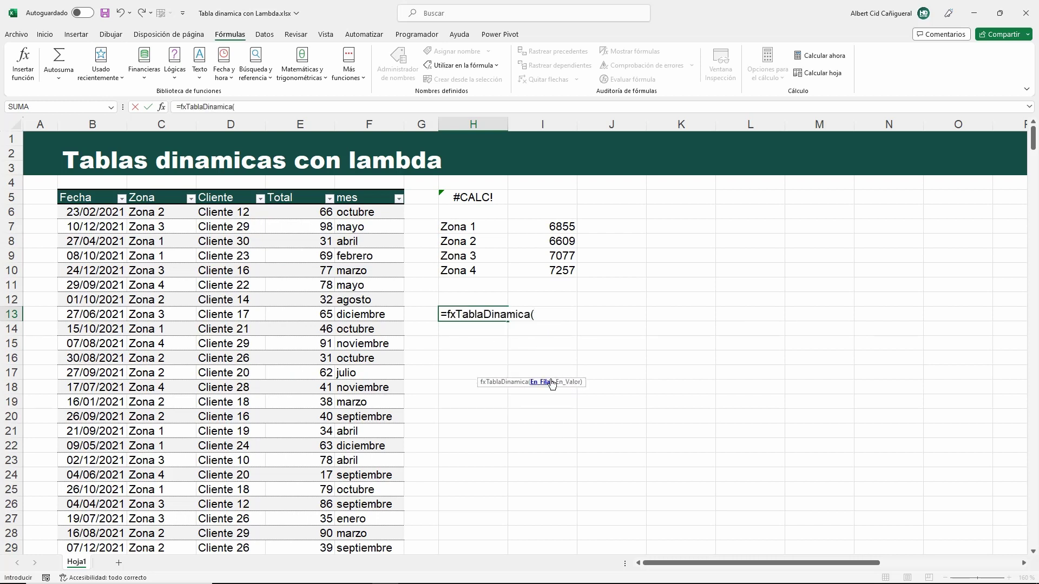
left_click(230, 190)
type(";")
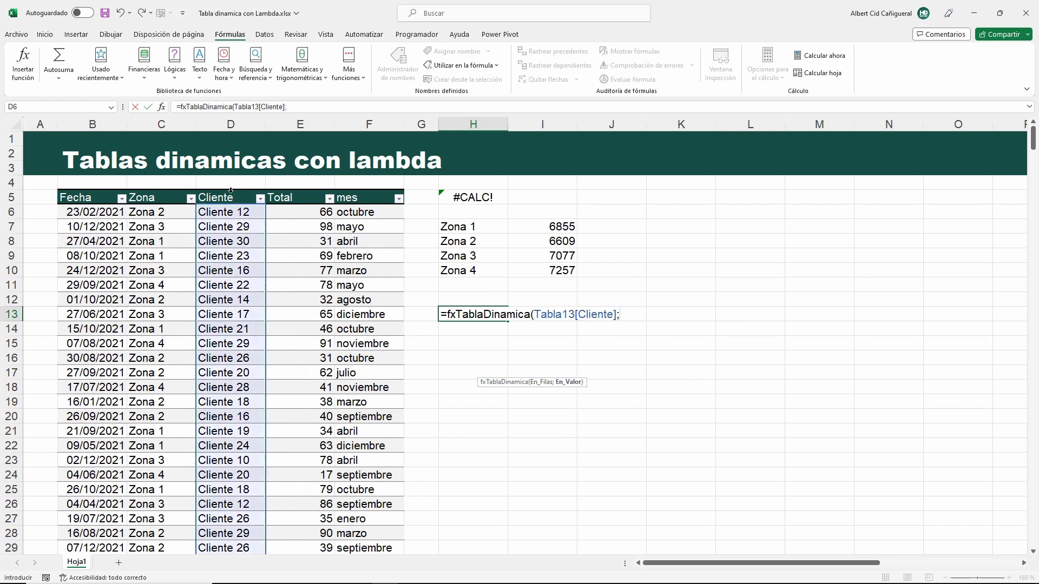
left_click(292, 191)
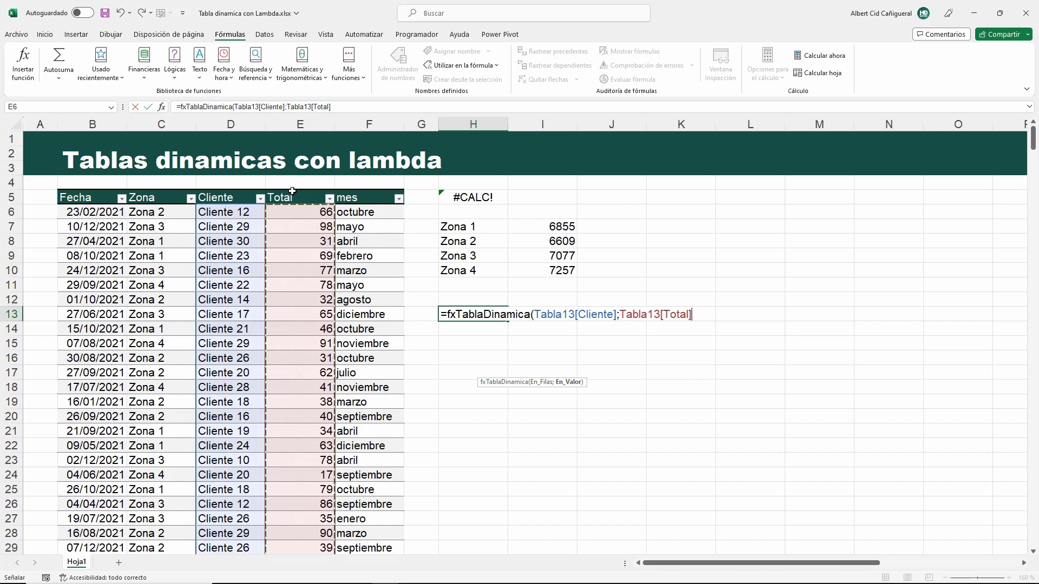
type(")")
key("Return")
scroll(539, 307, "down", 2)
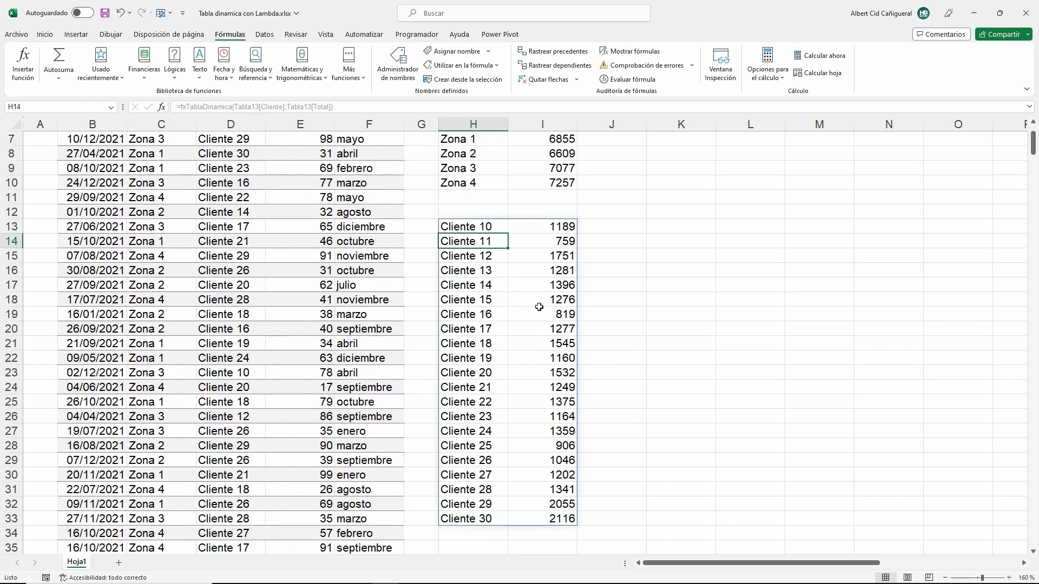
scroll(539, 306, "down", 1)
scroll(540, 309, "up", 3)
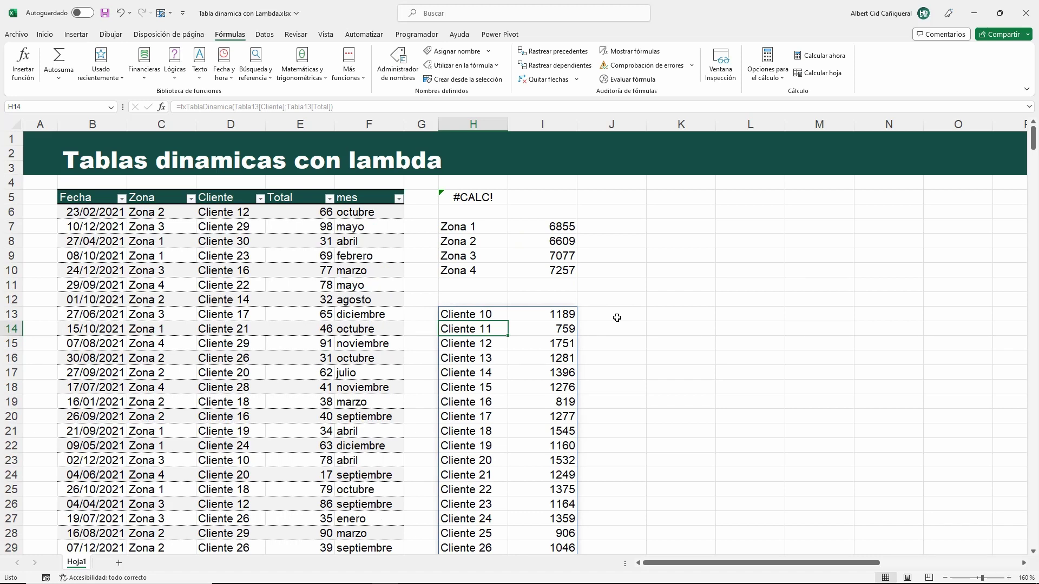
left_click(633, 331)
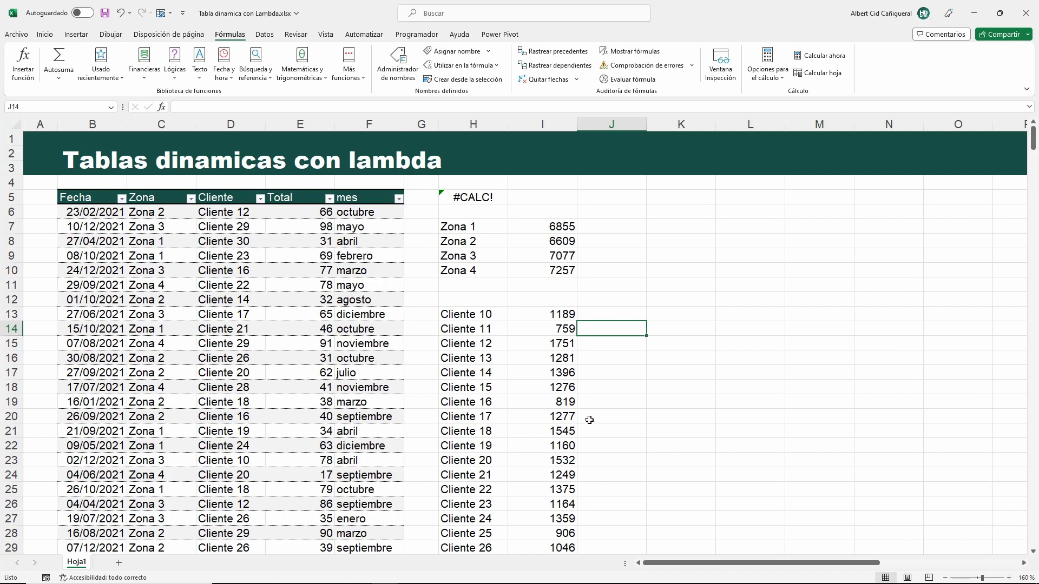
scroll(589, 419, "down", 4)
scroll(579, 411, "up", 4)
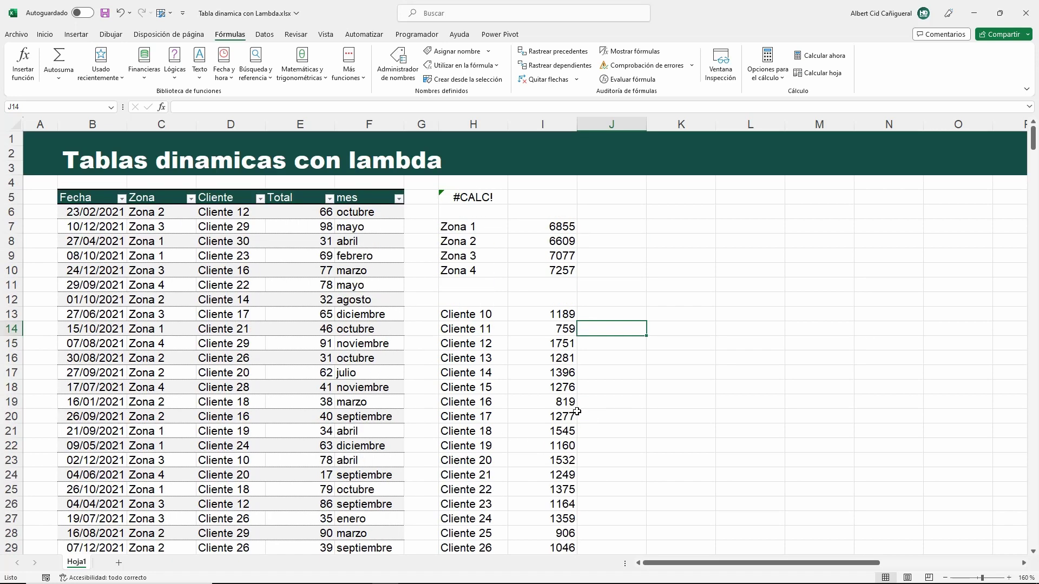